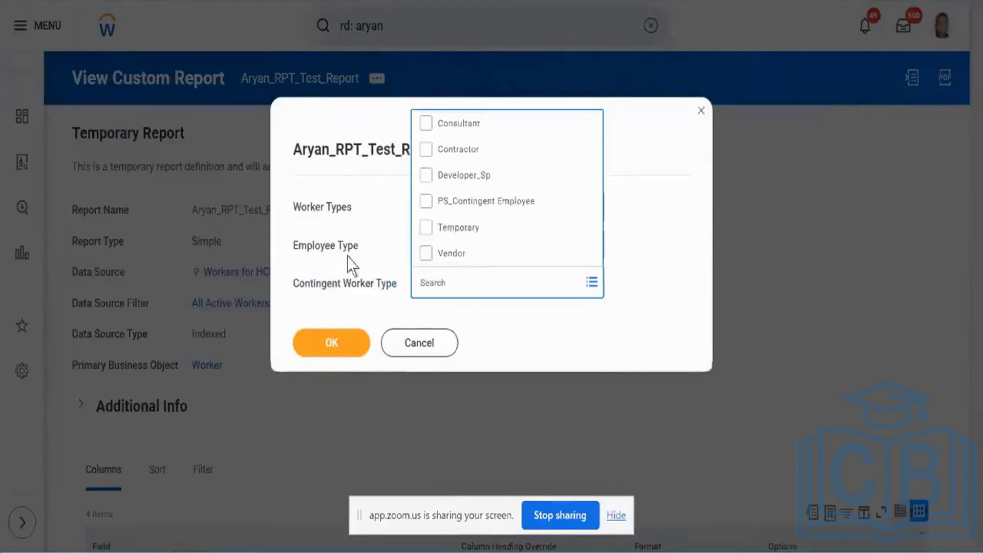
# - Close the Contingent Worker Type choices so all worker-type prompts stay empty
pyautogui.click(358, 223)
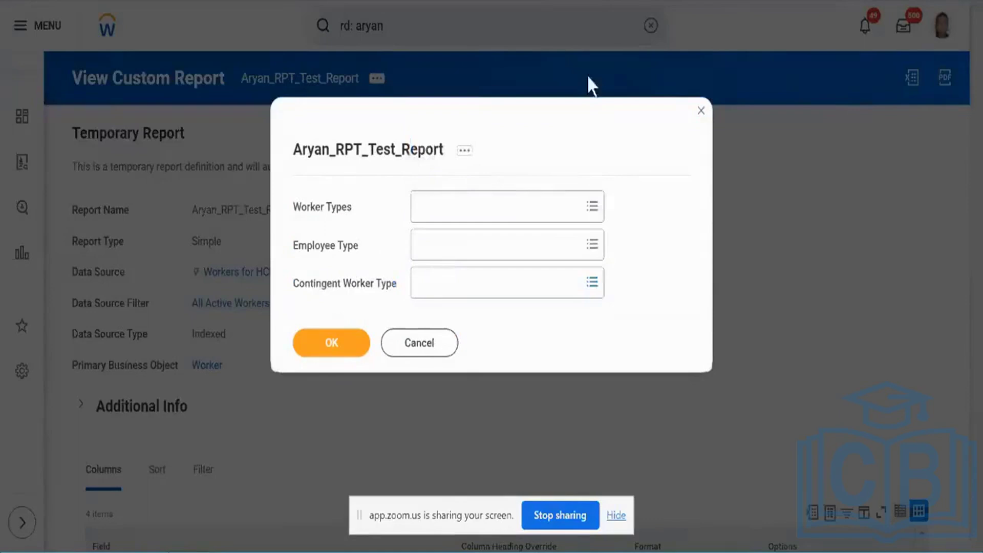
# - Reload the report page and cancel the run prompts to reach the report definition
pyautogui.rightClick(719, 1)
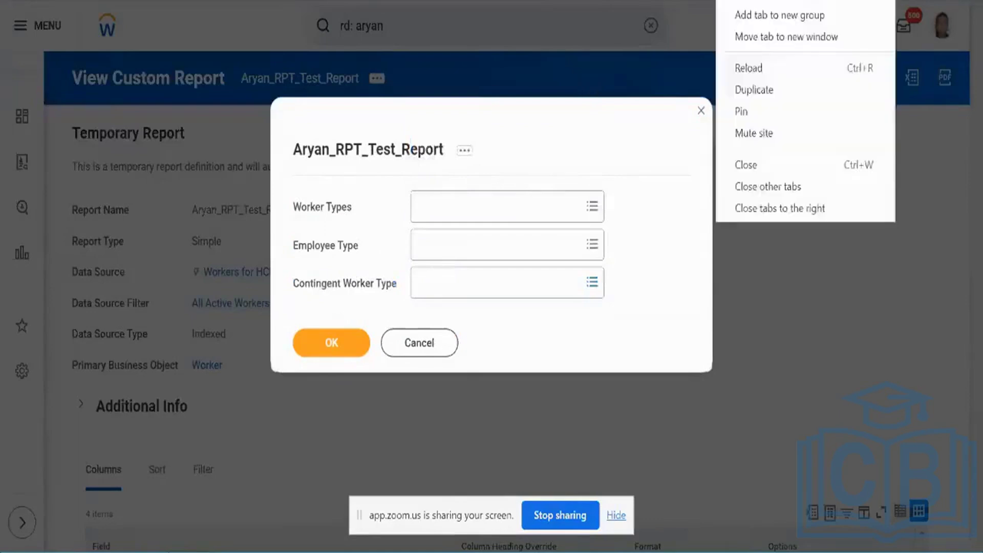
pyautogui.click(748, 73)
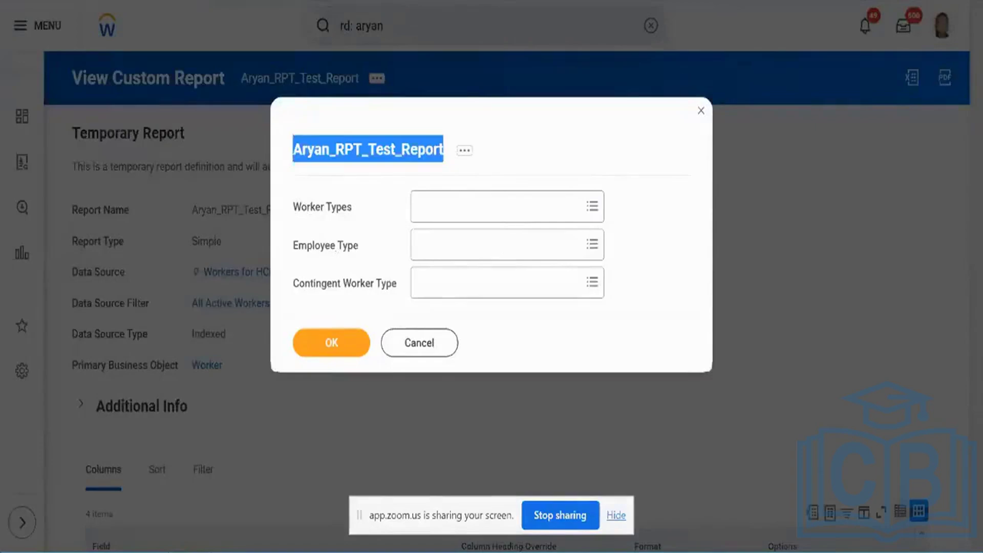
pyautogui.press('F5')
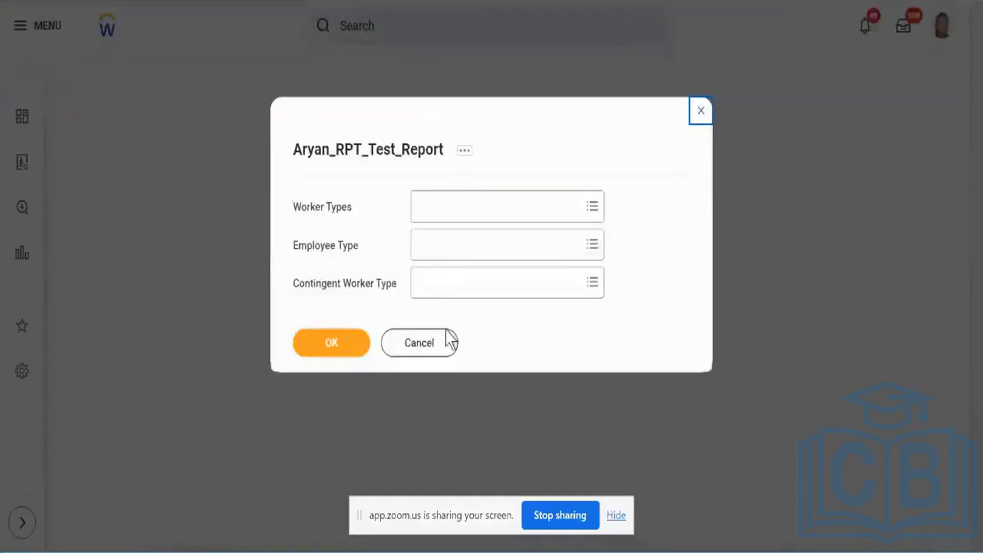
pyautogui.click(438, 350)
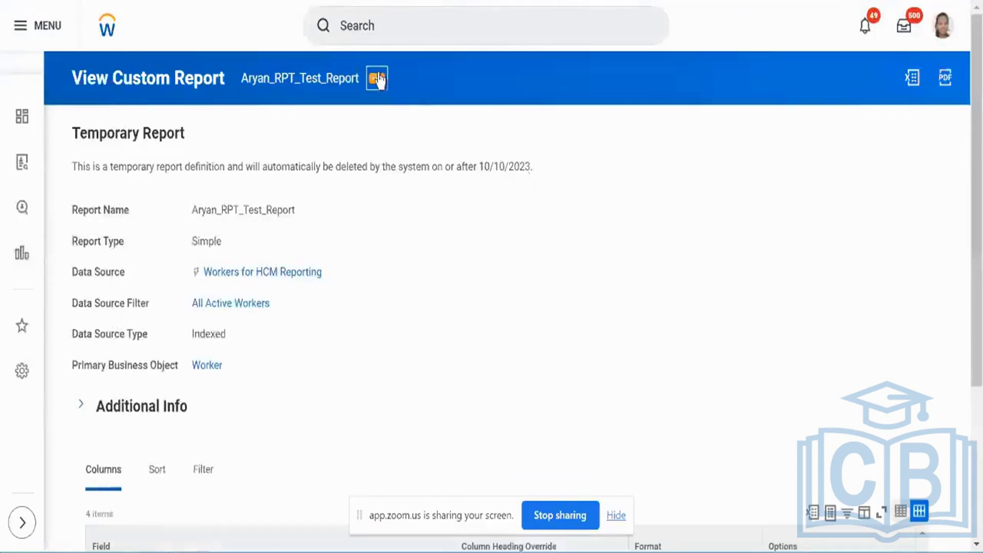
pyautogui.click(378, 79)
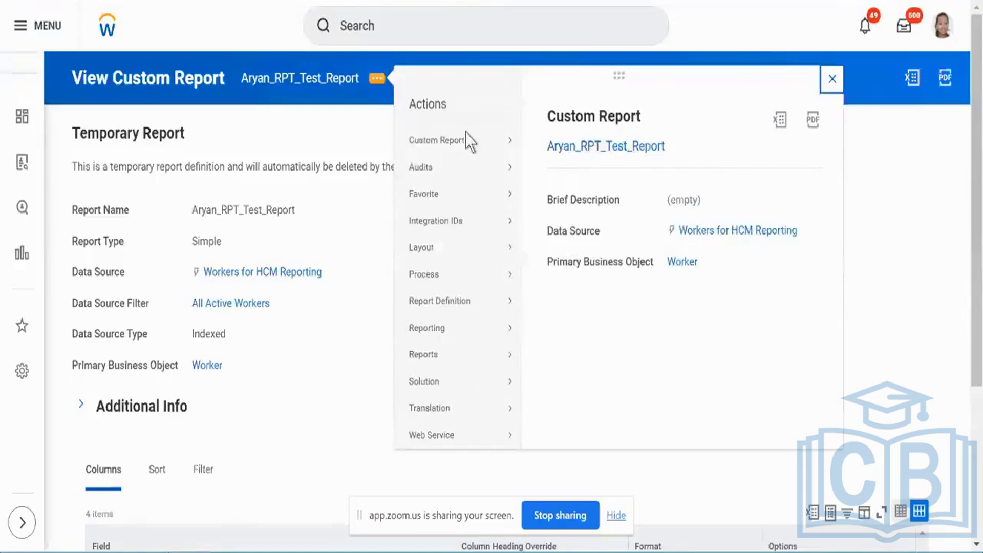
pyautogui.moveTo(465, 140)
pyautogui.click(536, 138)
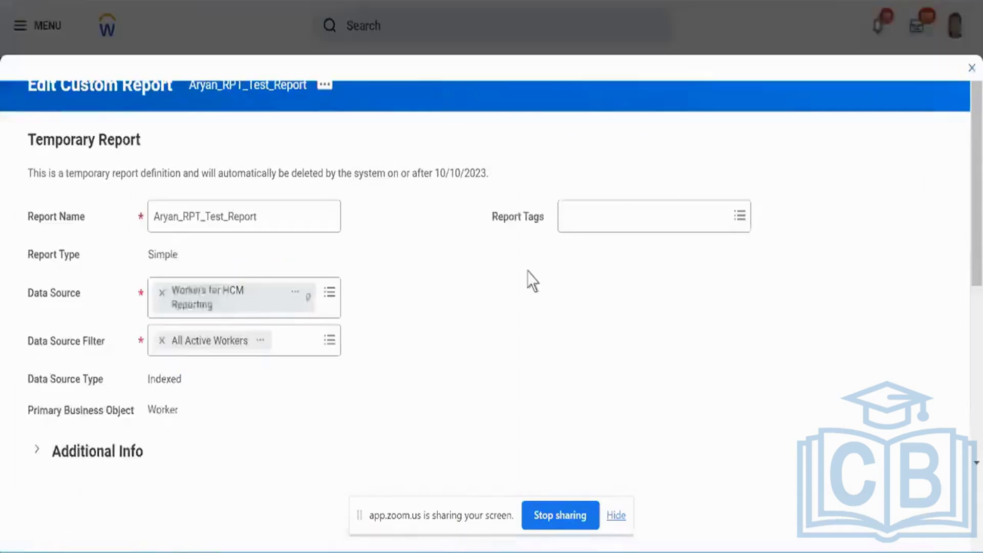
pyautogui.scroll(-8, 530, 281)
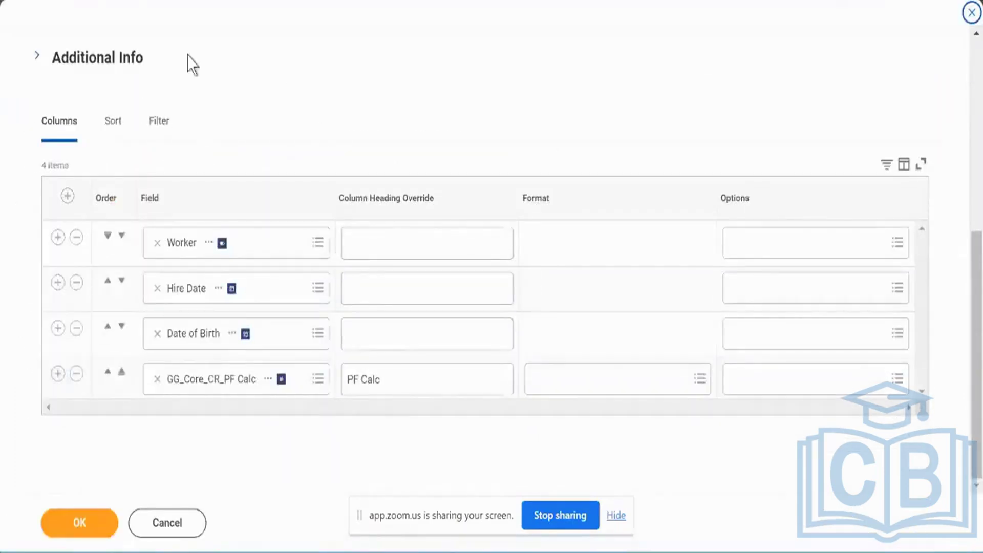
pyautogui.click(89, 58)
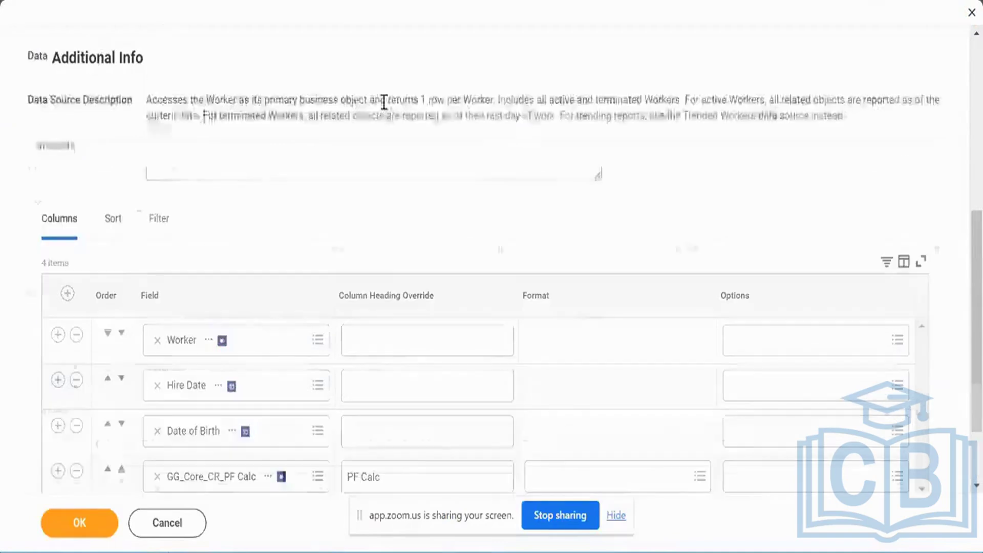
pyautogui.scroll(8, 384, 103)
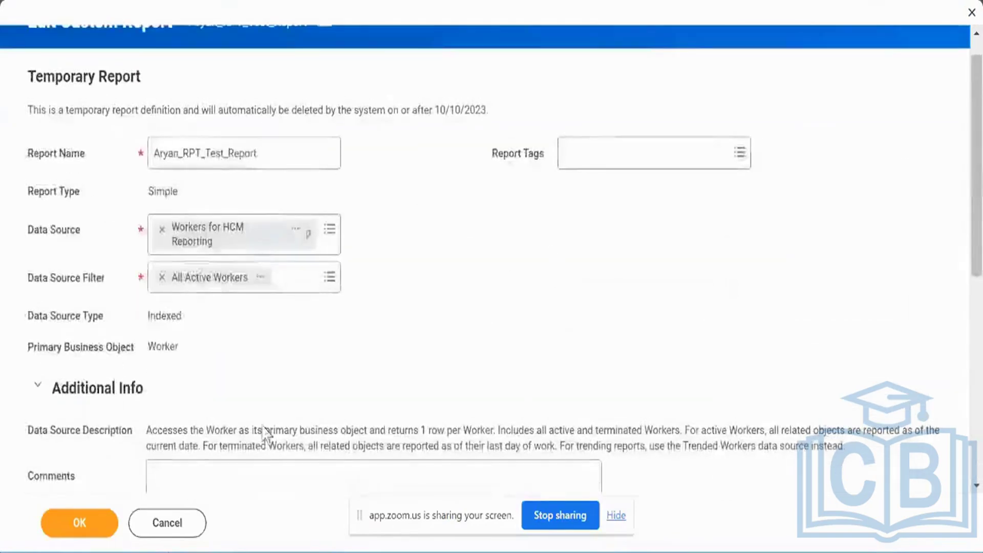
pyautogui.click(177, 529)
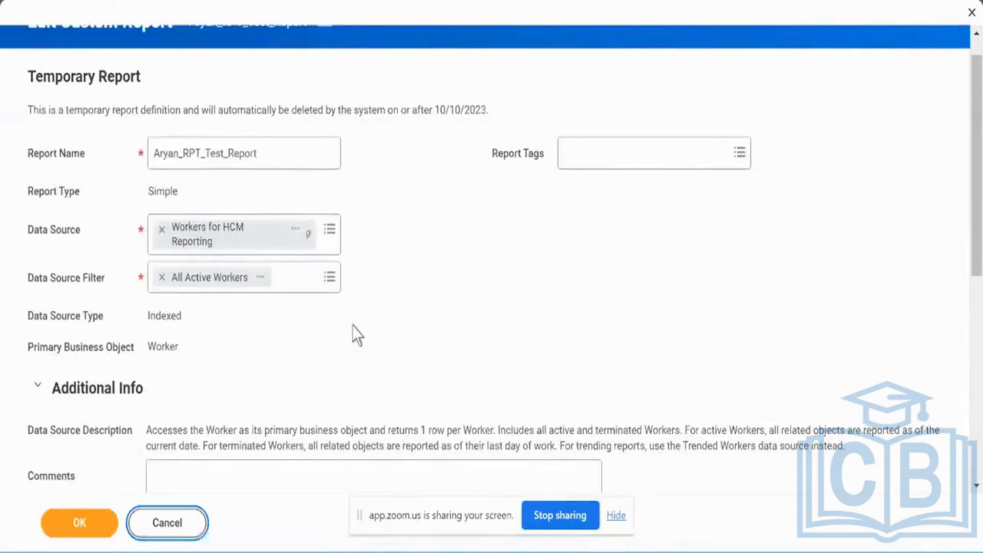
pyautogui.click(377, 79)
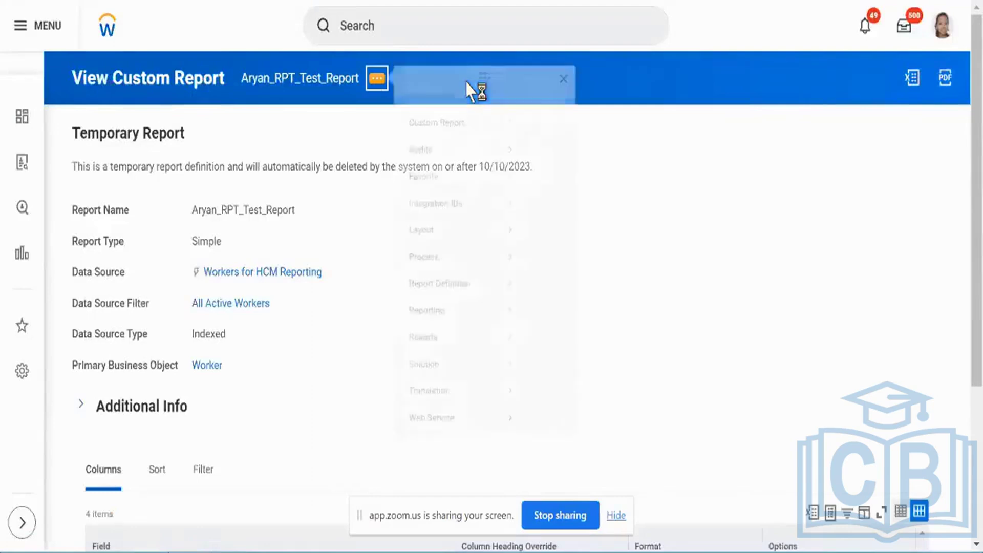
# - Start copying the report as Aryan_RPT_Test_Report - Copy, then cancel the copy
pyautogui.moveTo(505, 139)
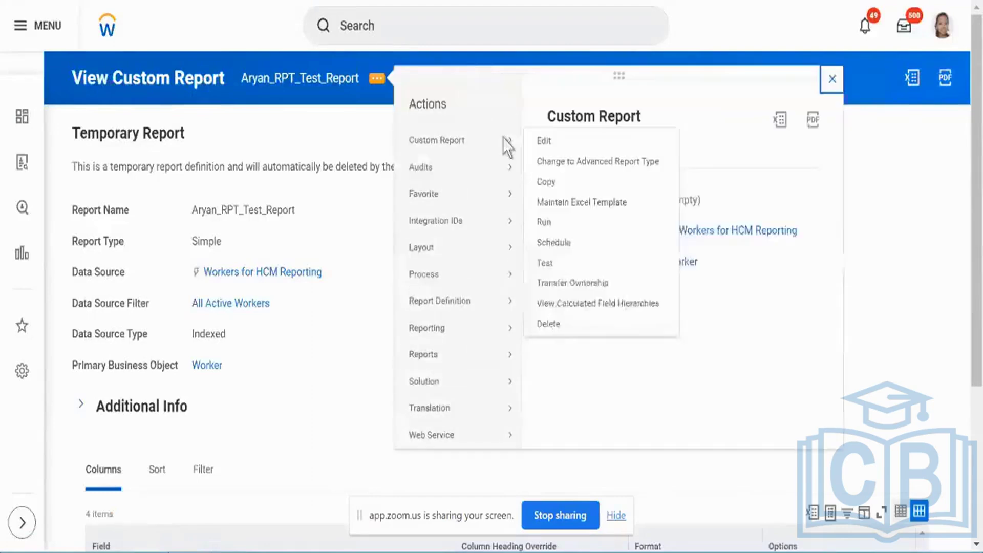
pyautogui.click(548, 183)
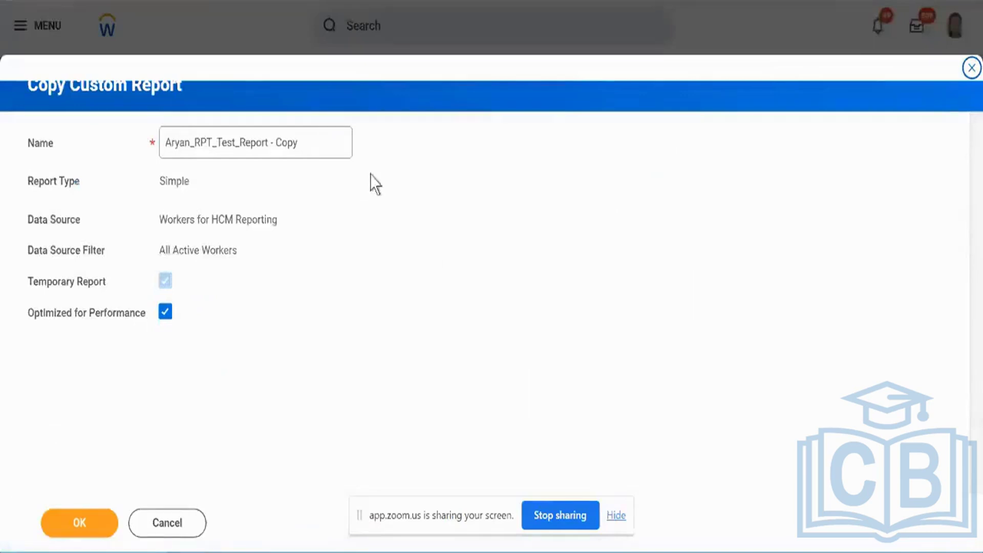
pyautogui.click(176, 527)
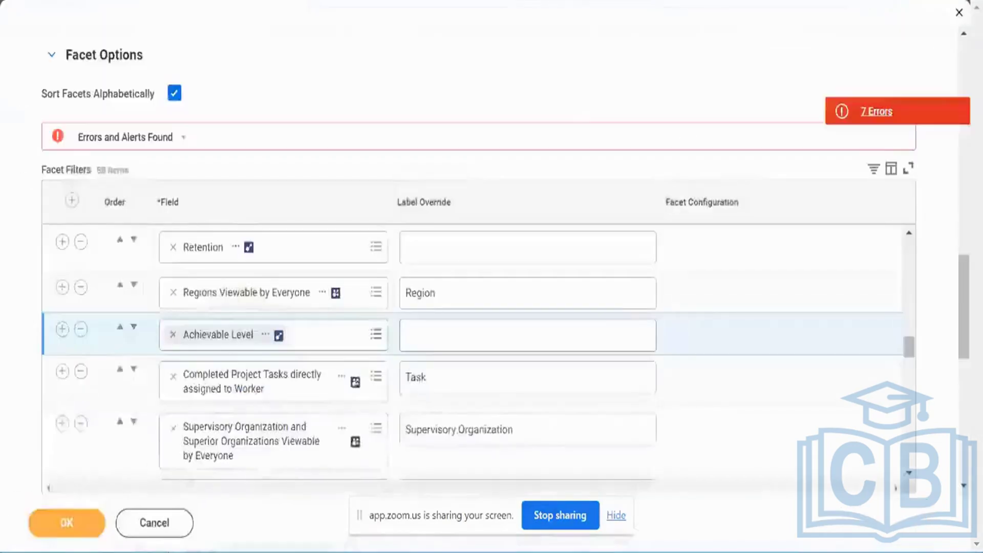
# - Remove Achievable Level, submit, then remove Regions Viewable by Everyone and Supervisory Organization filters
pyautogui.click(80, 329)
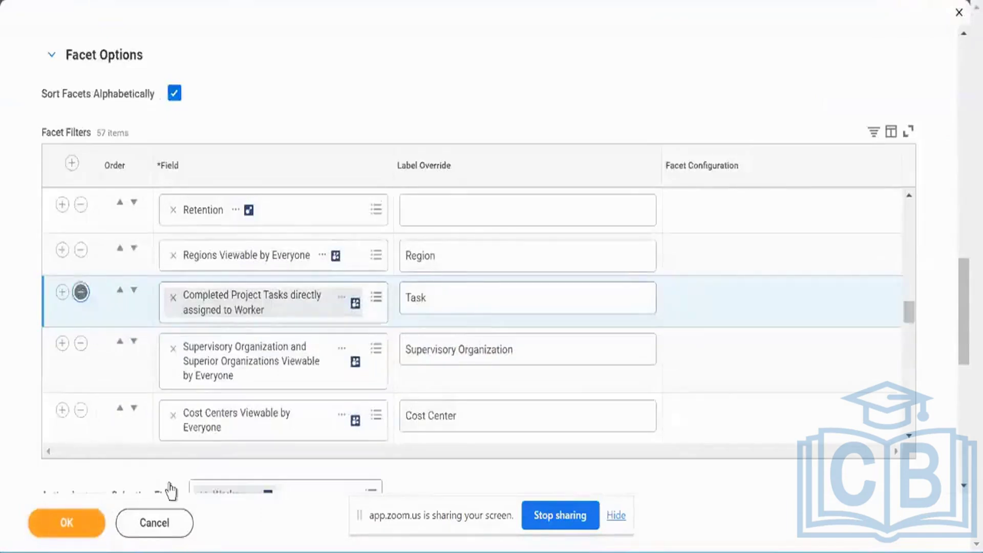
pyautogui.click(90, 520)
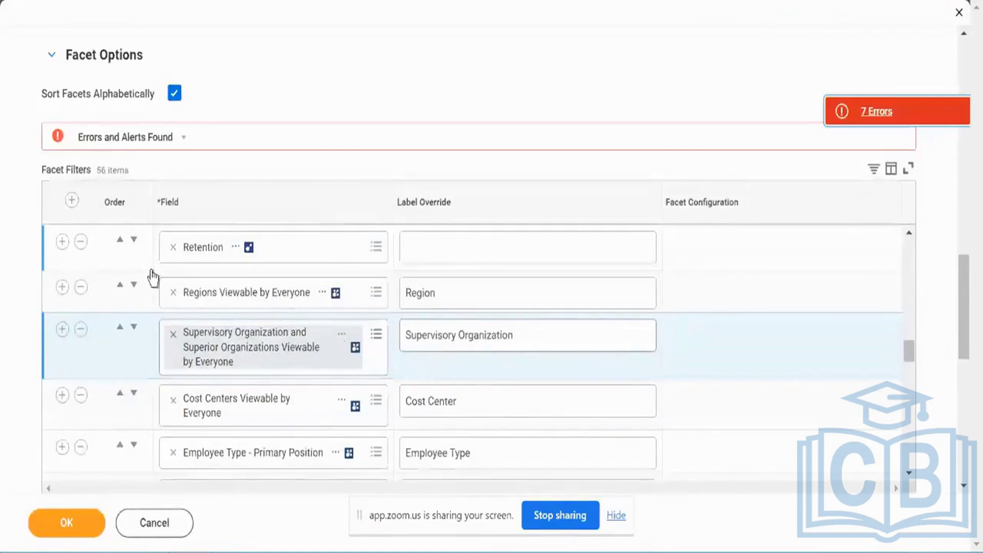
pyautogui.scroll(2, 211, 64)
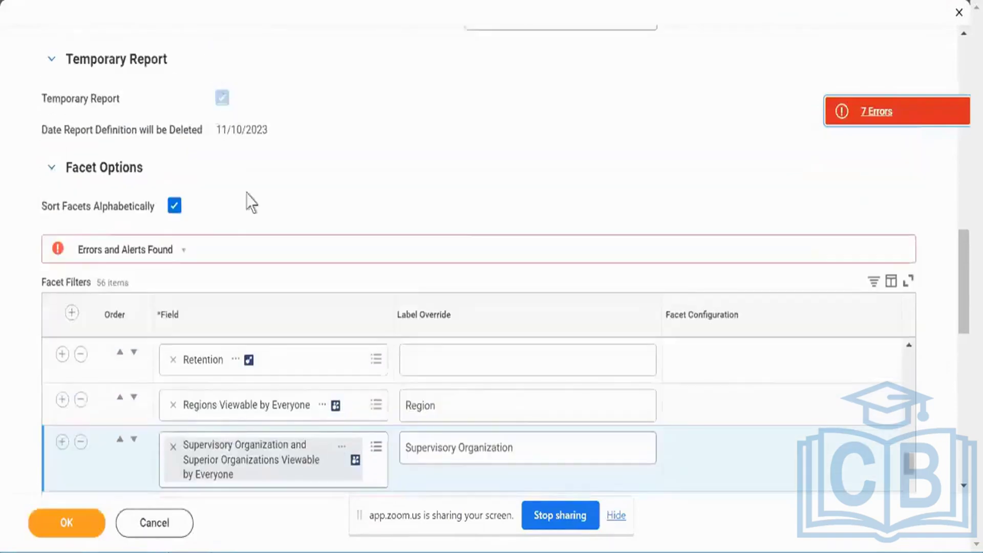
pyautogui.scroll(4, 248, 200)
pyautogui.scroll(-1, 247, 202)
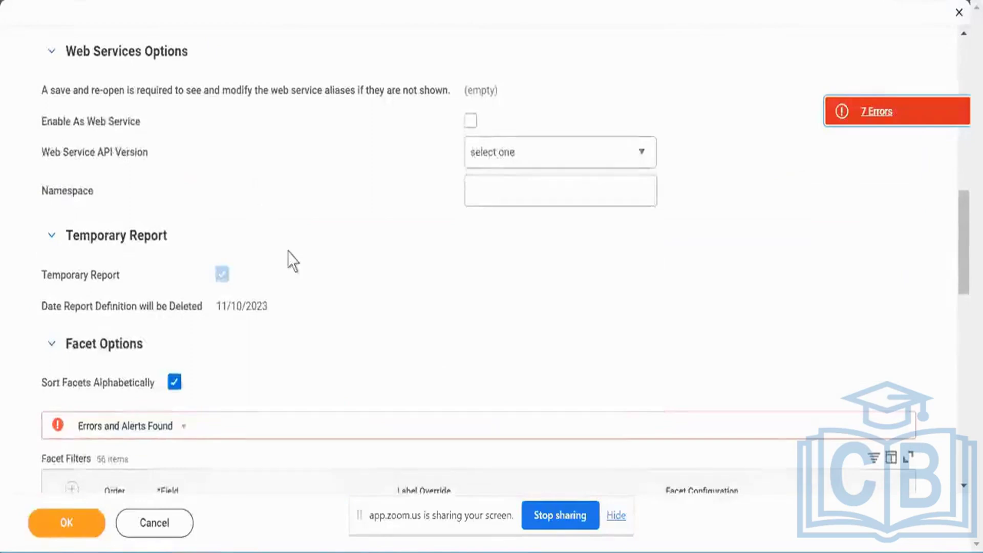
pyautogui.scroll(10, 292, 261)
pyautogui.scroll(-15, 291, 285)
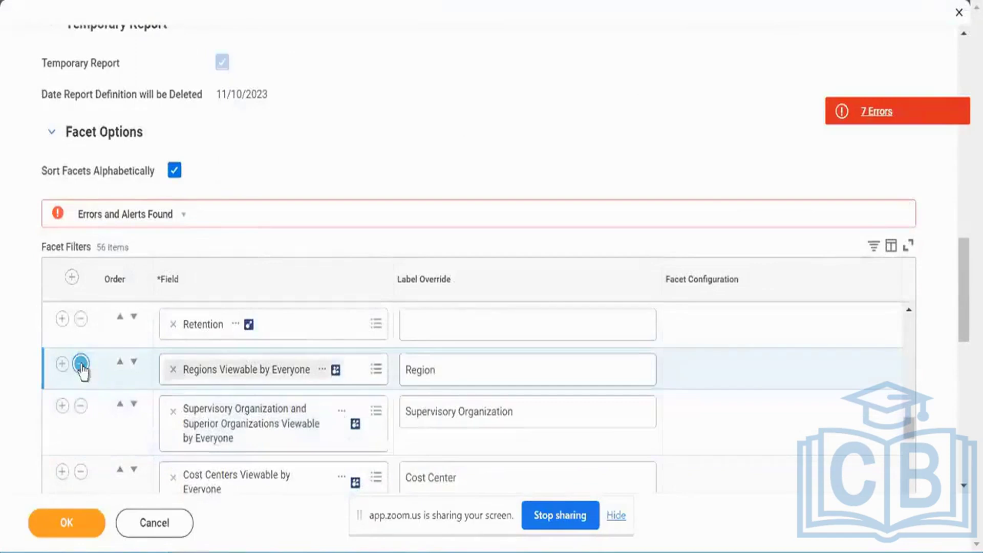
pyautogui.click(81, 363)
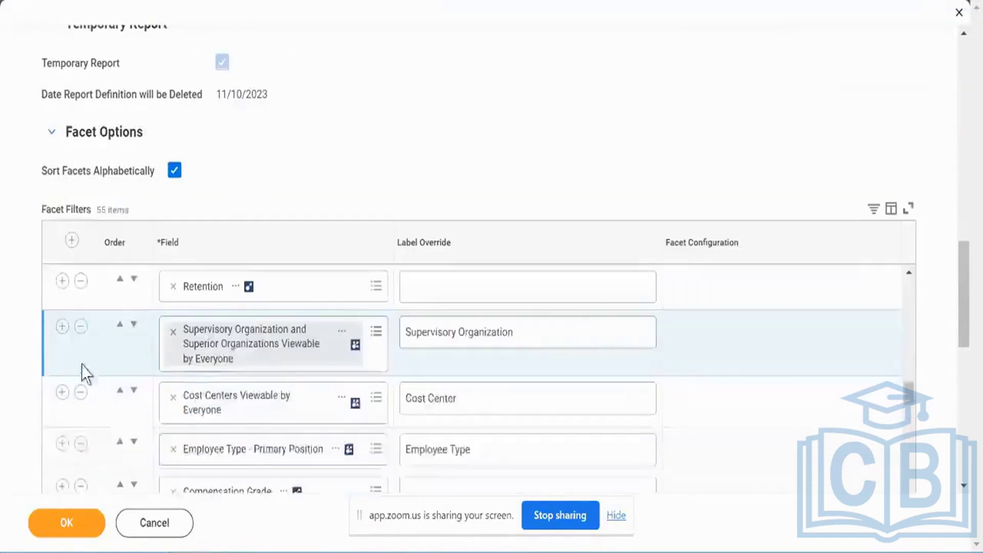
pyautogui.click(80, 327)
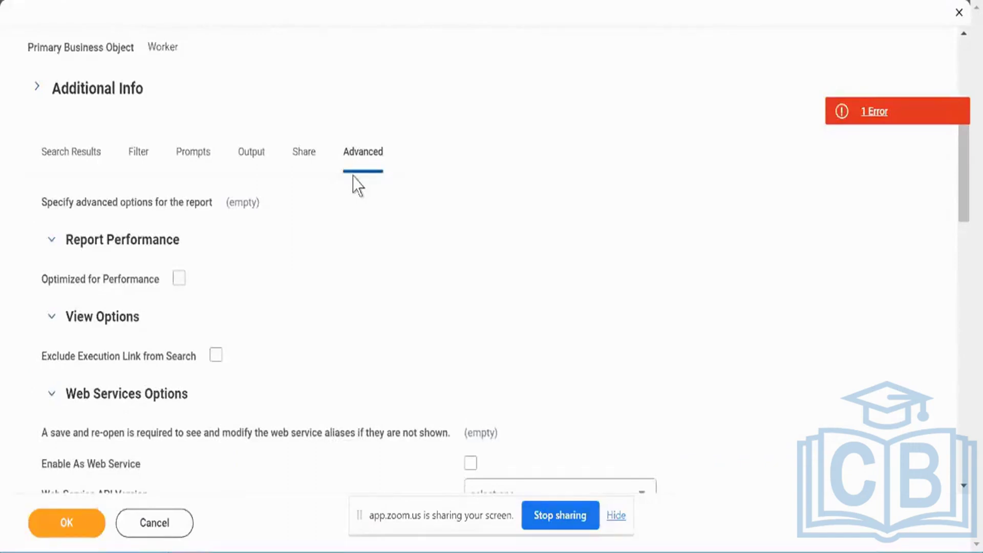
# - Resubmit the report definition with the 54-item facet filter list
pyautogui.scroll(-3, 551, 151)
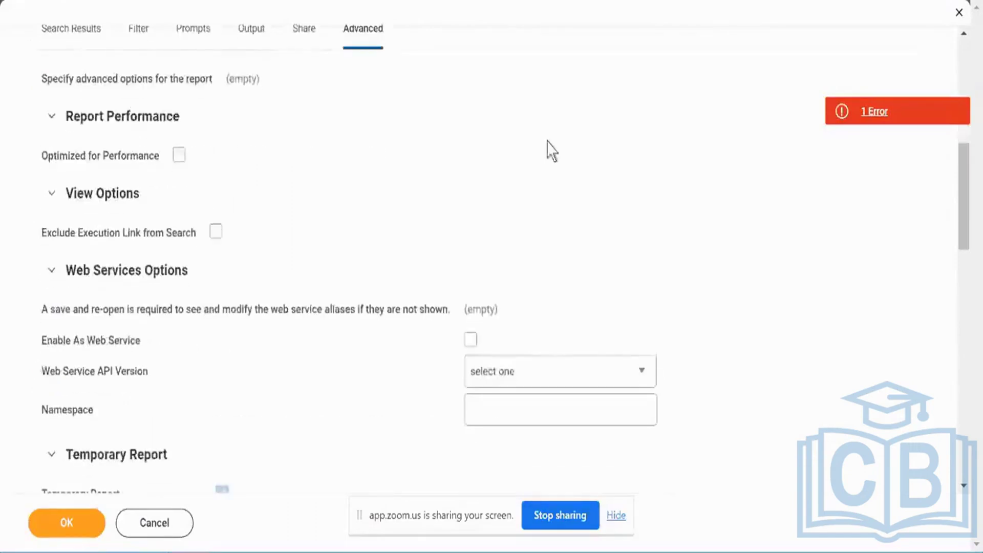
pyautogui.scroll(-1, 551, 151)
pyautogui.scroll(-5, 386, 242)
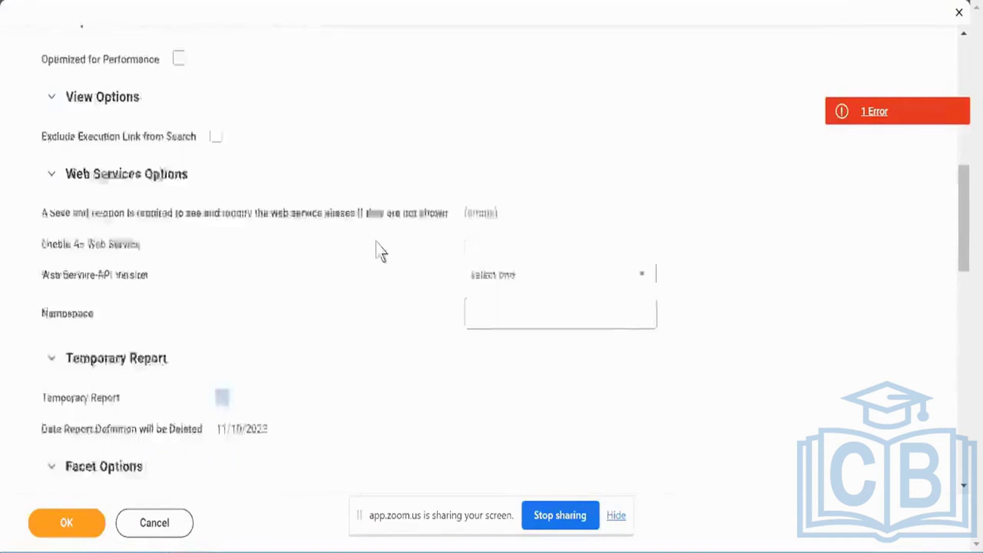
pyautogui.scroll(-4, 379, 250)
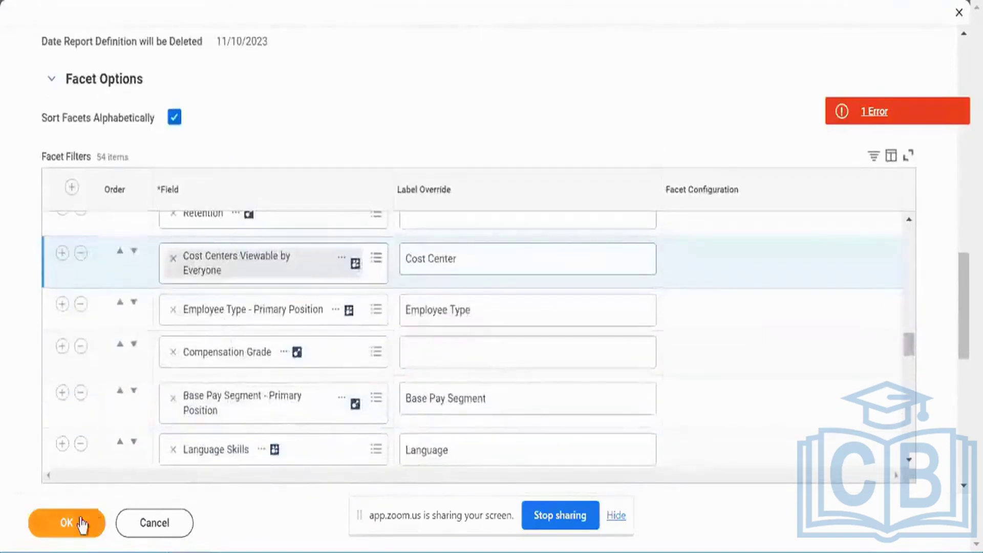
pyautogui.click(82, 522)
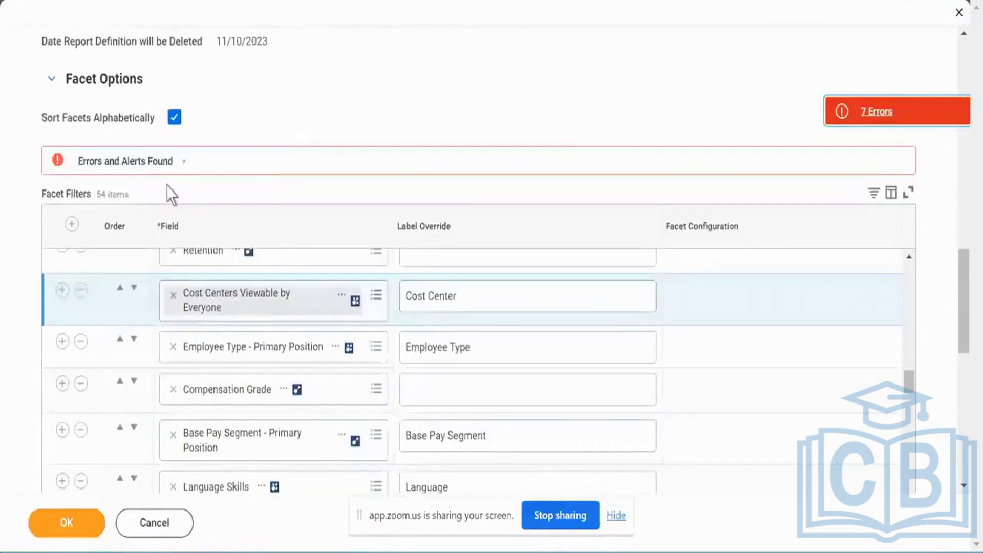
# - Show the error details and remove six academic facet filters, Appointment Tenured through Tenure Statuses
pyautogui.click(182, 162)
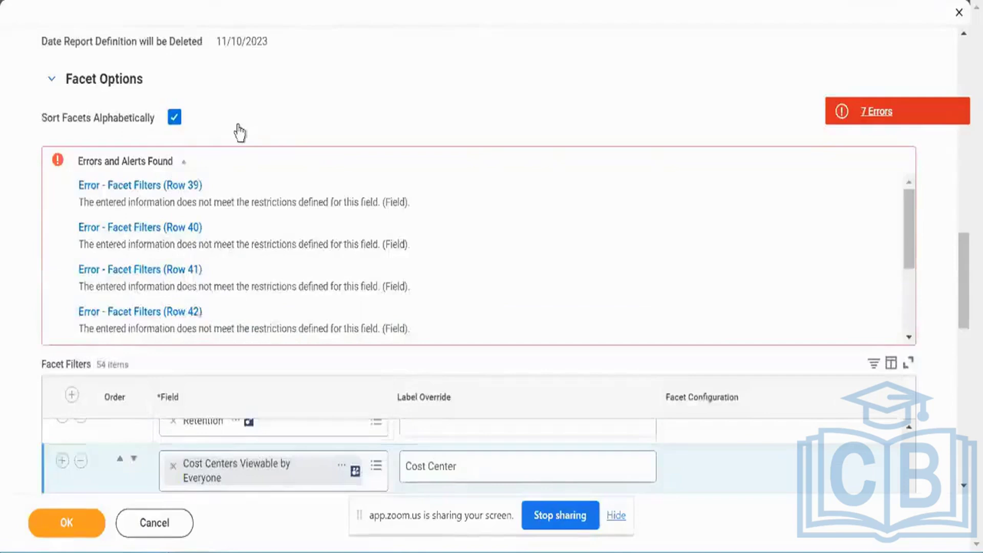
pyautogui.scroll(-3, 276, 105)
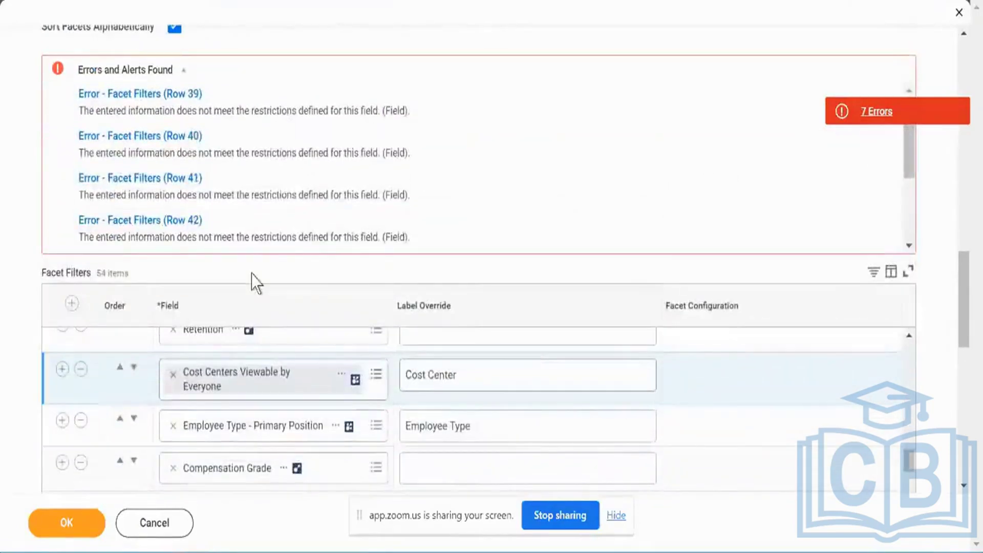
pyautogui.scroll(-10, 252, 281)
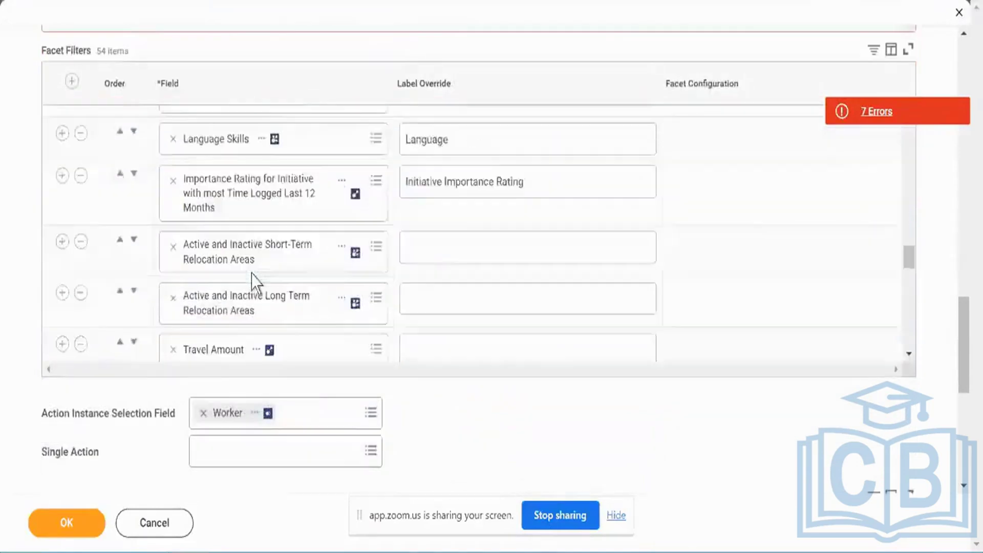
pyautogui.scroll(-10, 251, 273)
pyautogui.scroll(8, 251, 274)
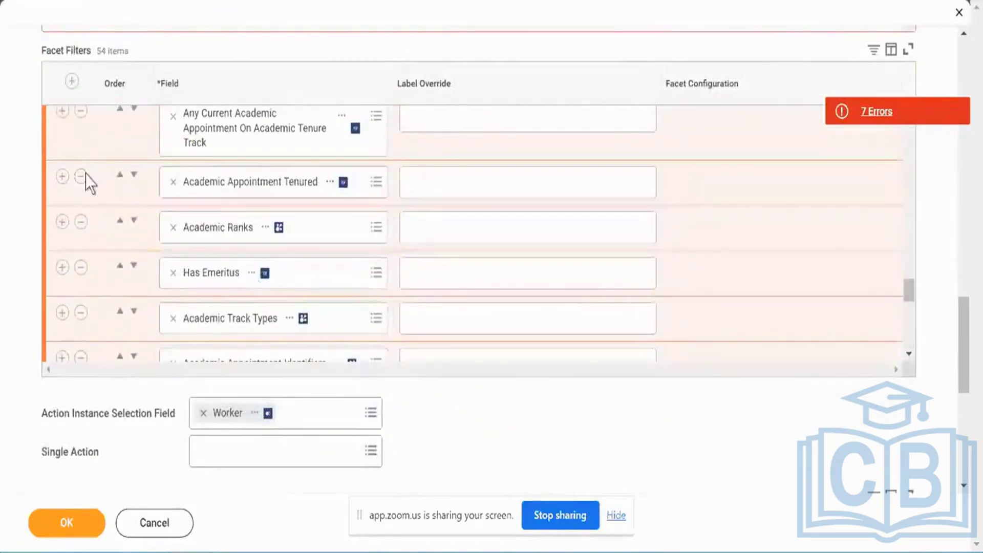
pyautogui.click(80, 175)
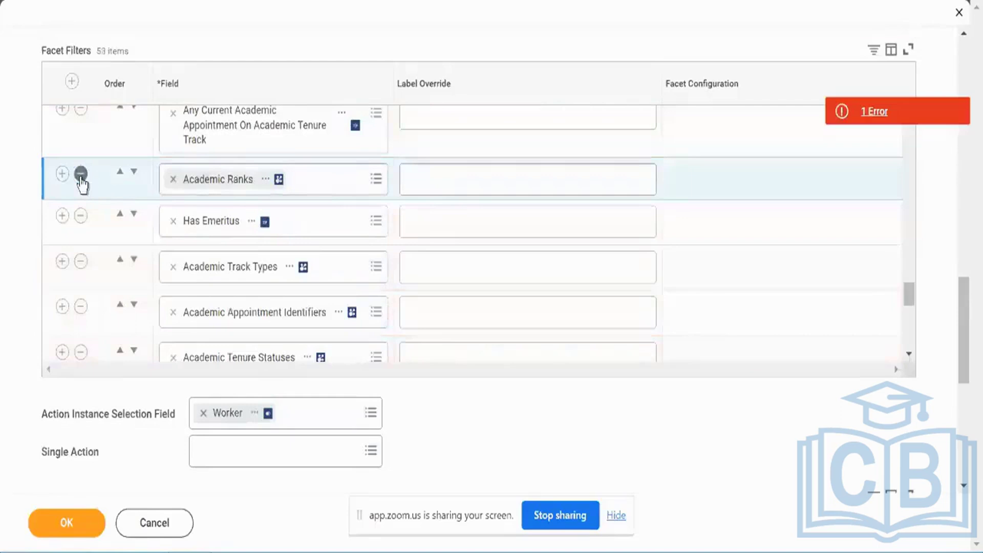
pyautogui.click(81, 176)
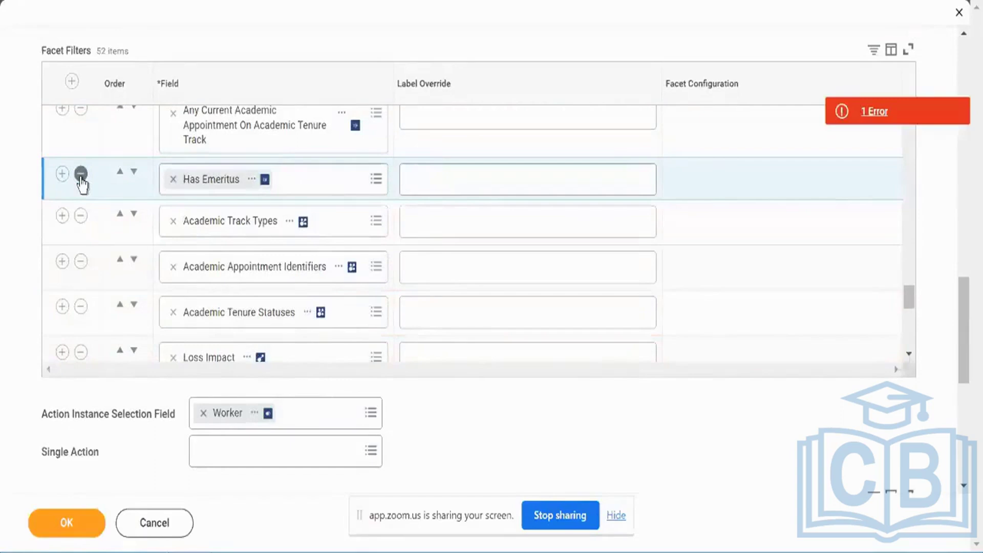
pyautogui.click(81, 176)
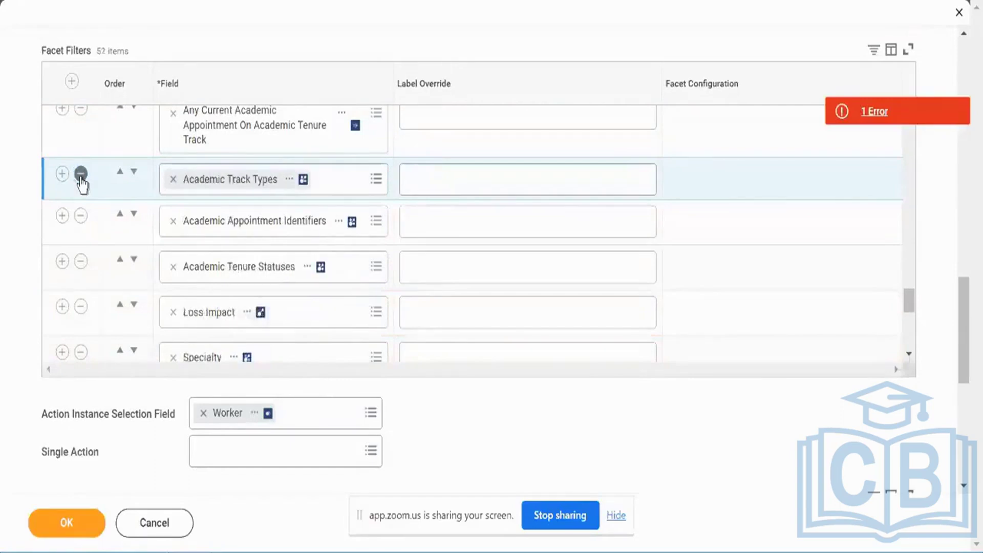
pyautogui.click(81, 176)
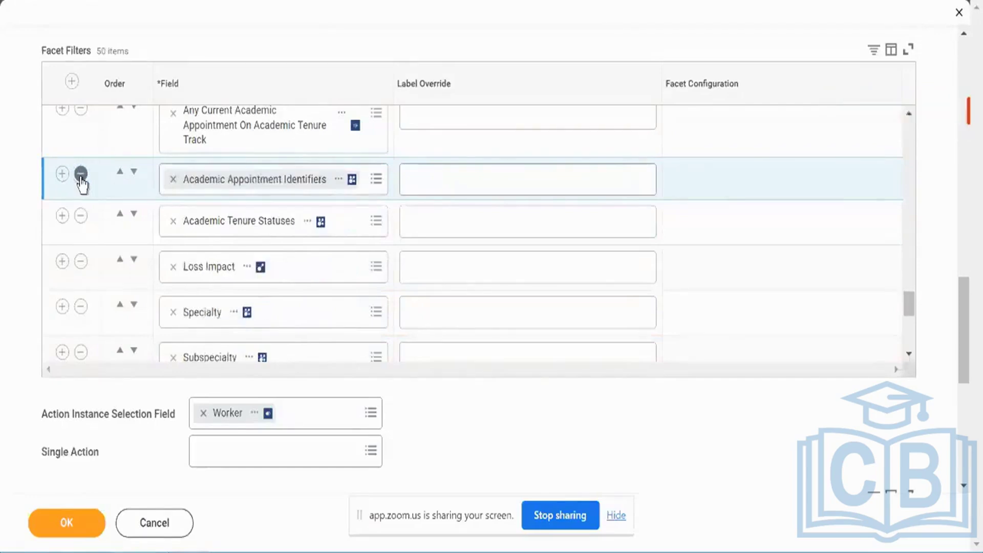
pyautogui.click(81, 176)
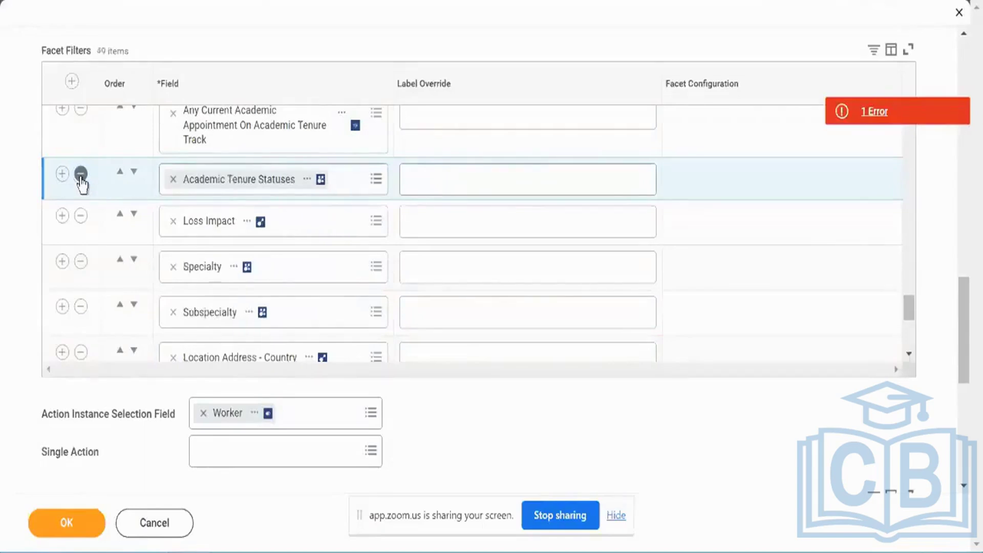
pyautogui.click(81, 176)
# - Remove the Academic Tenure Track, Specialty and Loss Impact filters and save the report
pyautogui.click(81, 116)
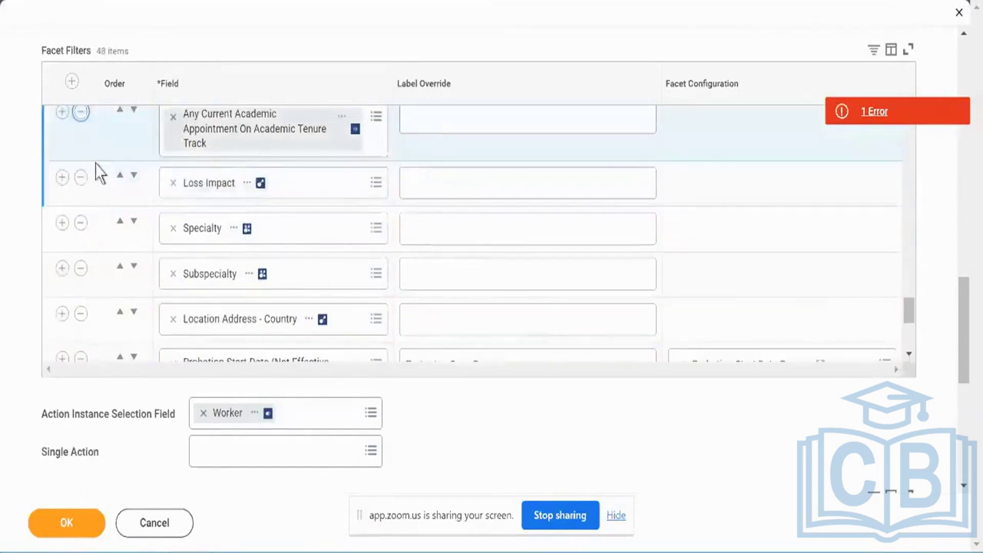
pyautogui.click(81, 153)
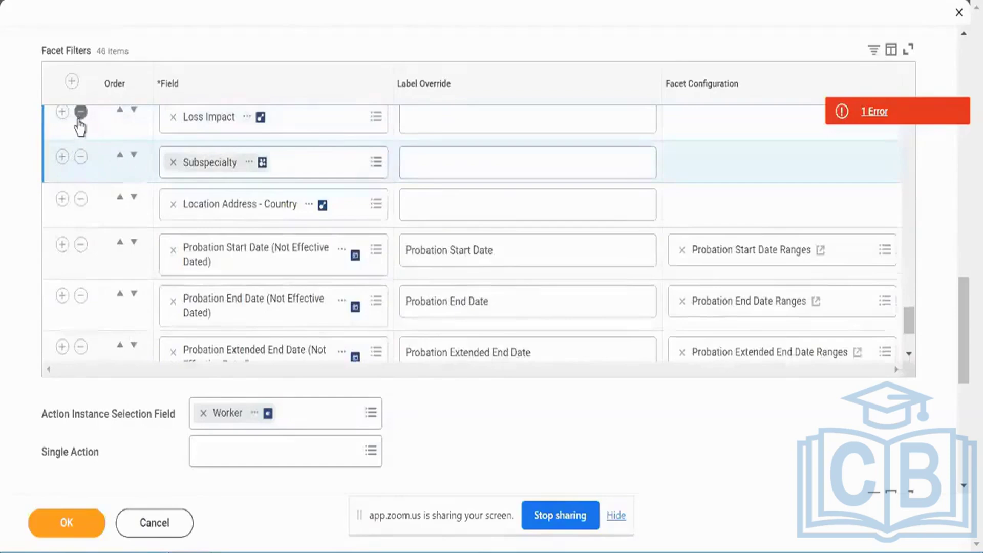
pyautogui.click(81, 112)
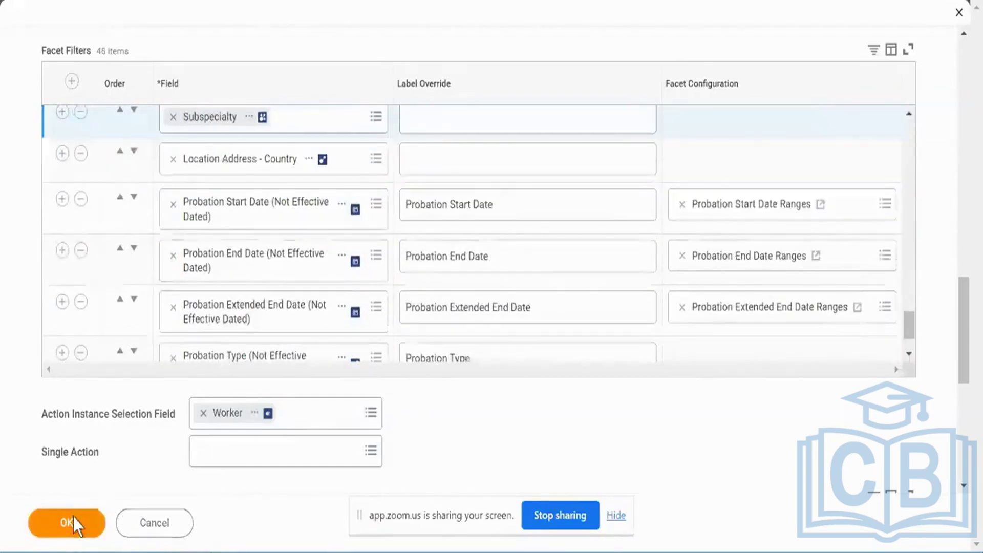
pyautogui.click(72, 517)
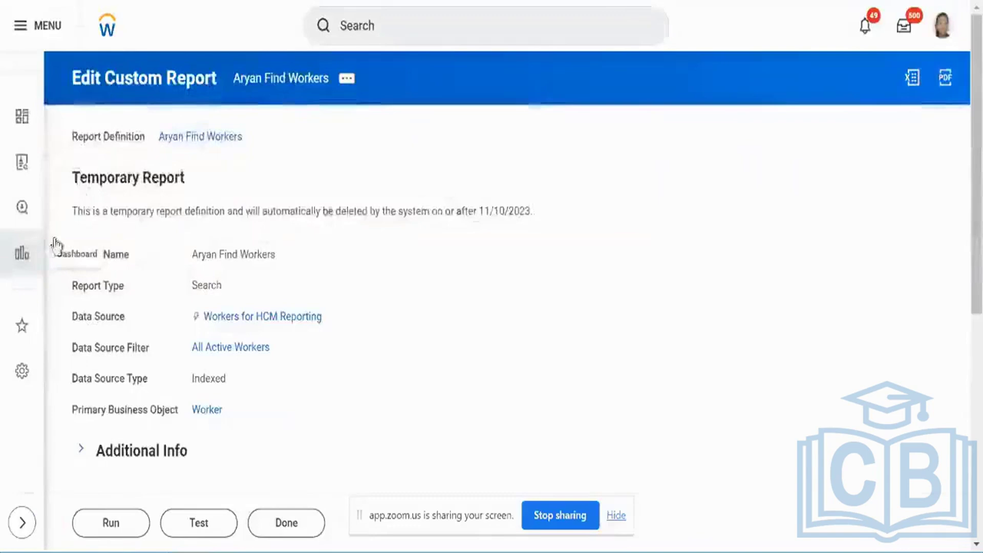
# - Open the Prompts tab and review the three rows of the Prompt Defaults table
pyautogui.scroll(-3, 325, 213)
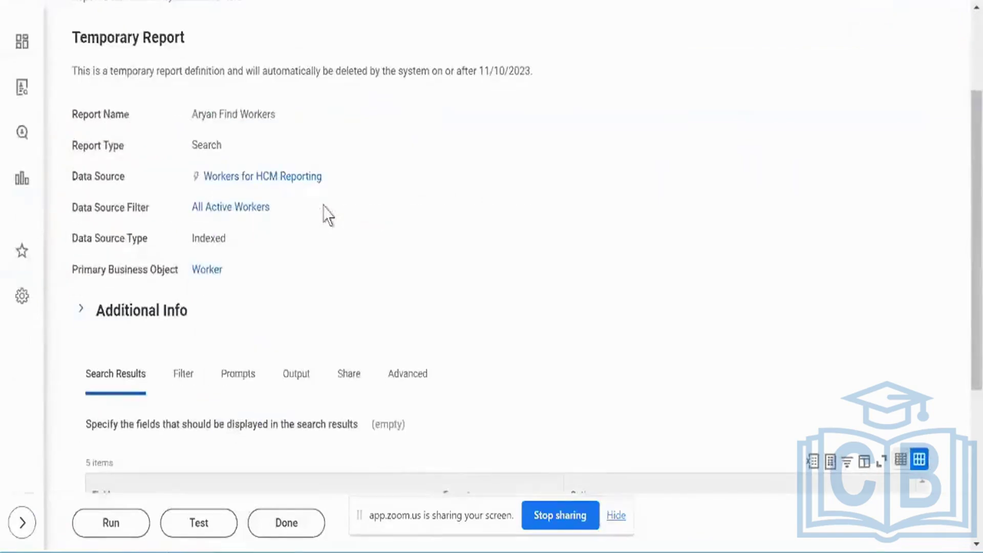
pyautogui.click(233, 385)
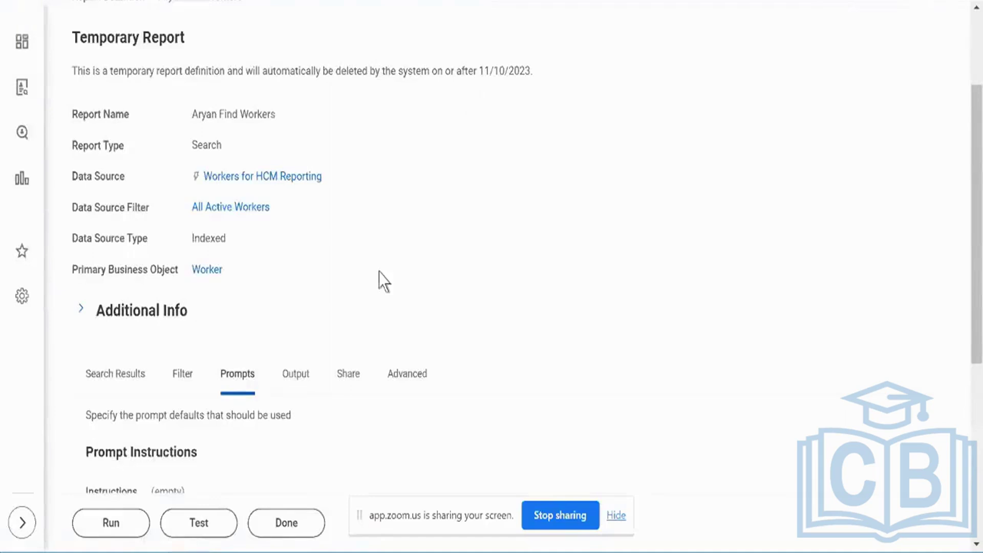
pyautogui.scroll(-5, 384, 282)
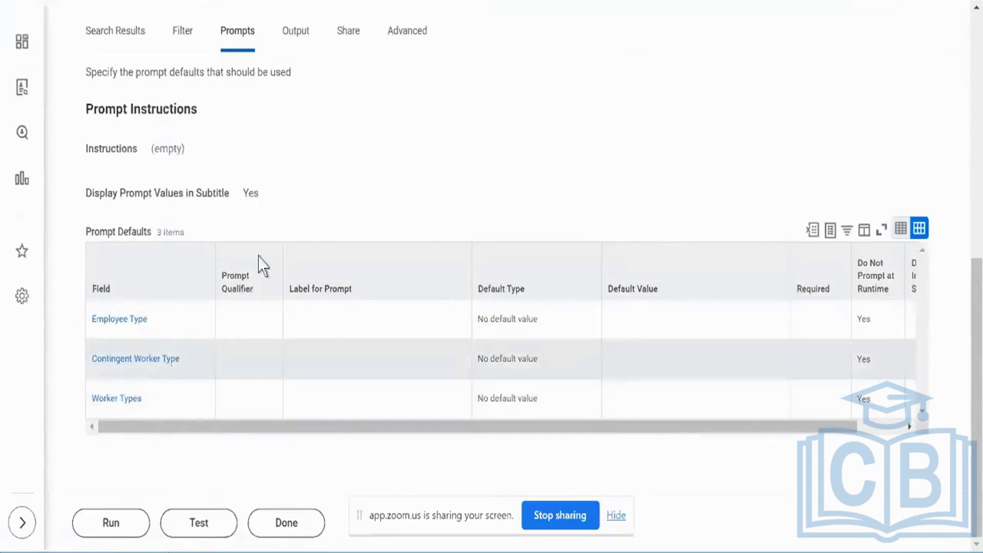
pyautogui.scroll(8, 270, 246)
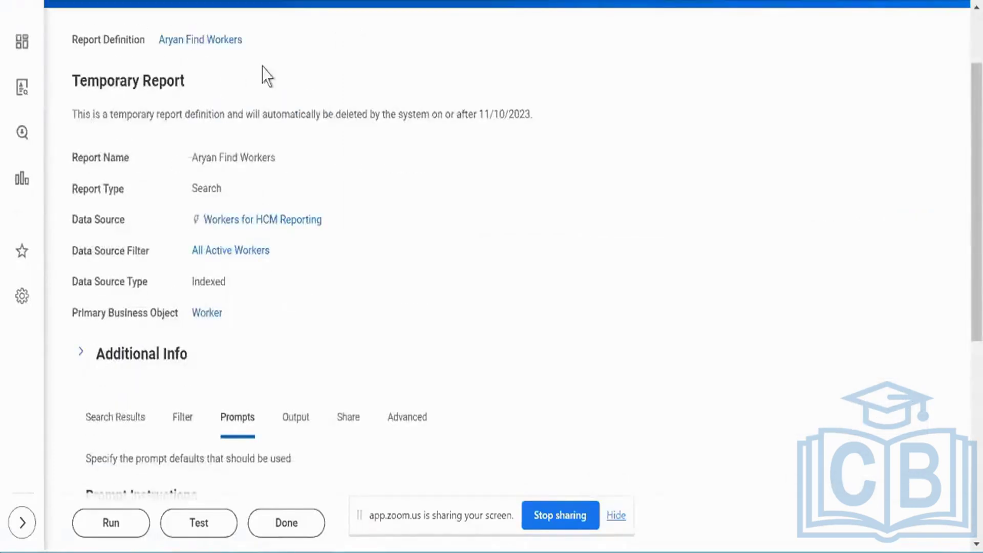
pyautogui.scroll(-2, 404, 249)
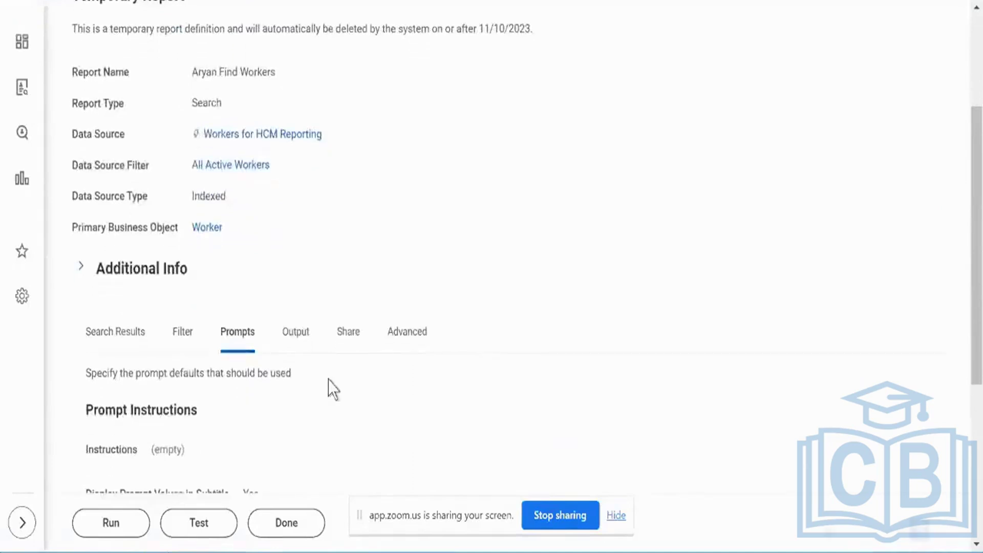
pyautogui.scroll(-2, 329, 389)
pyautogui.scroll(-1, 345, 391)
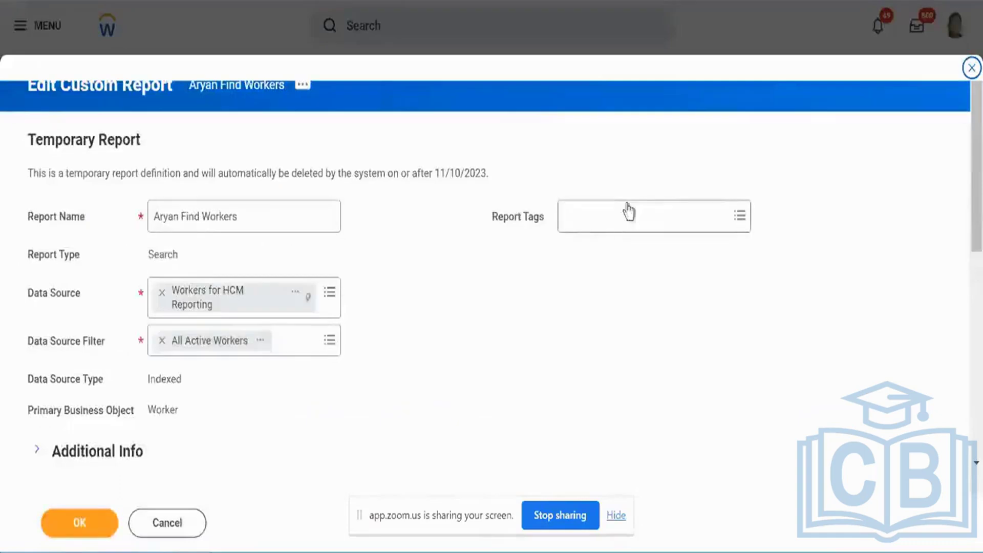
# - Cancel the reopened Edit Custom Report form and exit the editor to view mode
pyautogui.click(172, 524)
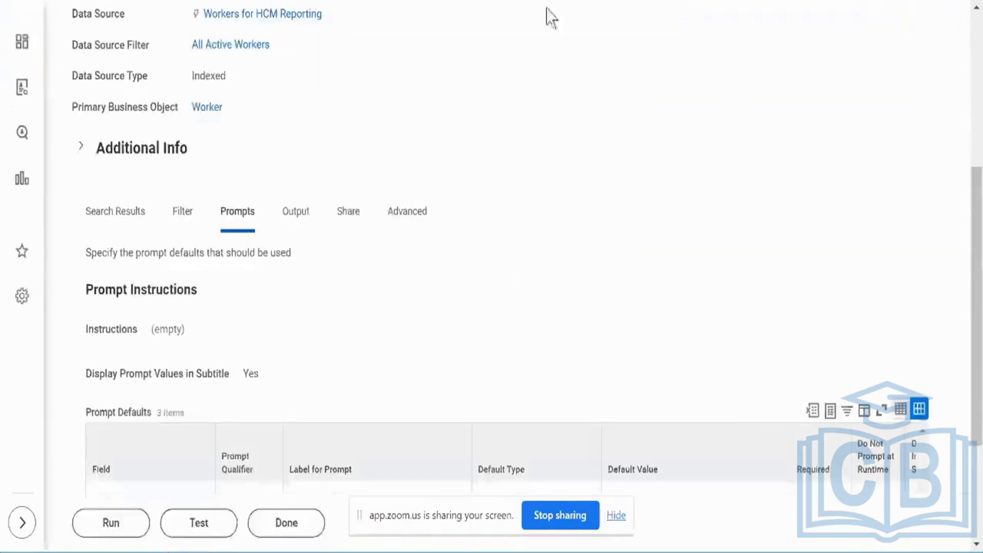
pyautogui.click(115, 532)
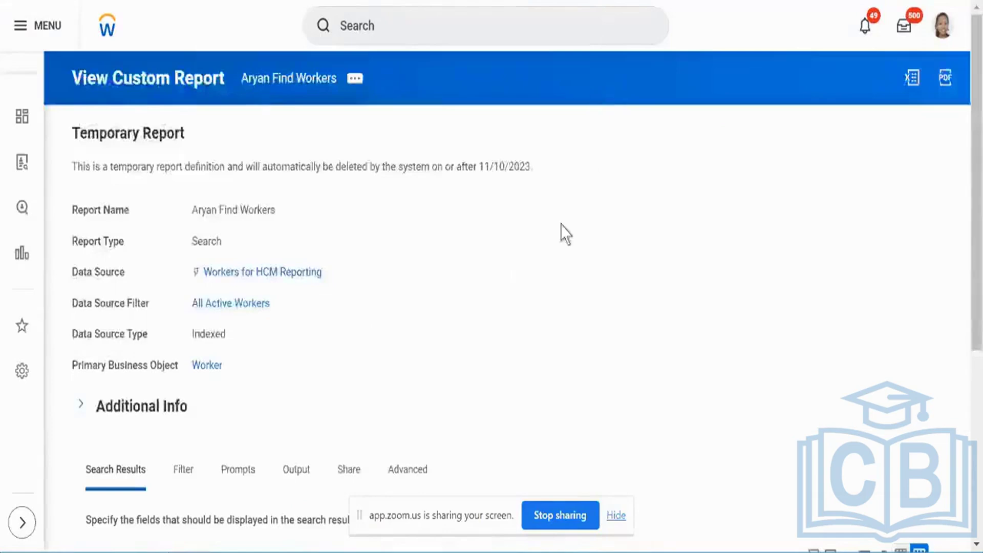
# - Inspect the Employee Type and Contingent Worker Type default types in the Prompt Defaults table
pyautogui.scroll(-3, 564, 233)
pyautogui.click(235, 345)
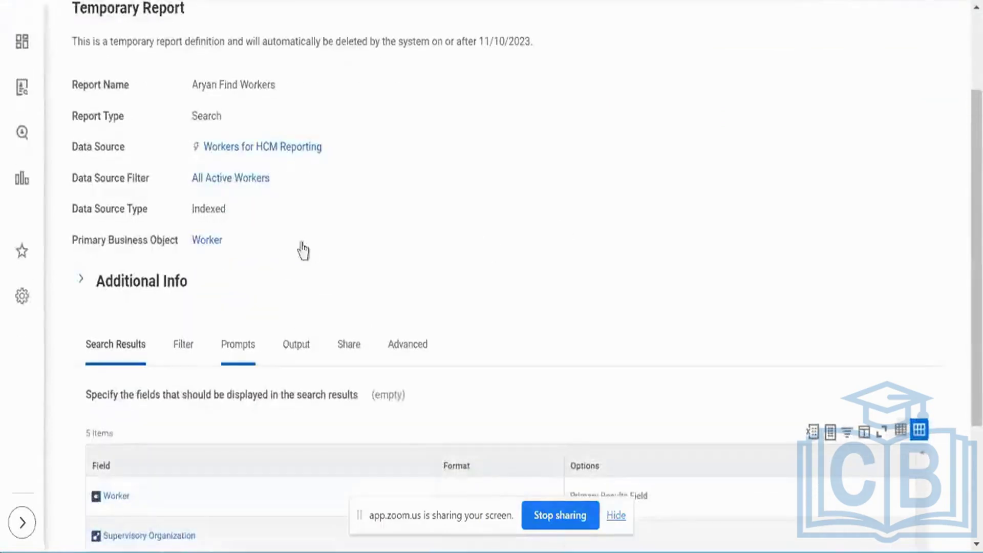
pyautogui.scroll(-5, 305, 249)
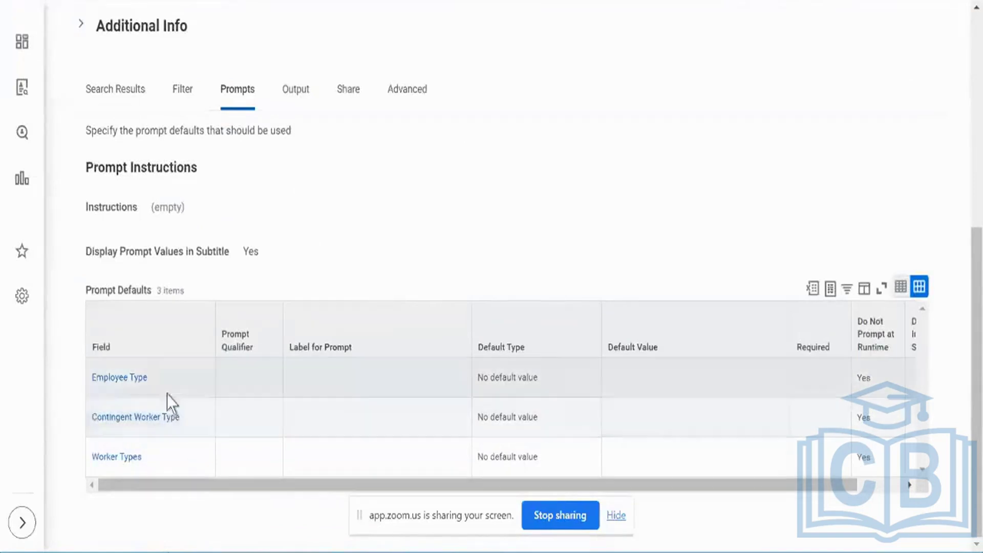
pyautogui.moveTo(128, 368); pyautogui.dragTo(72, 373)
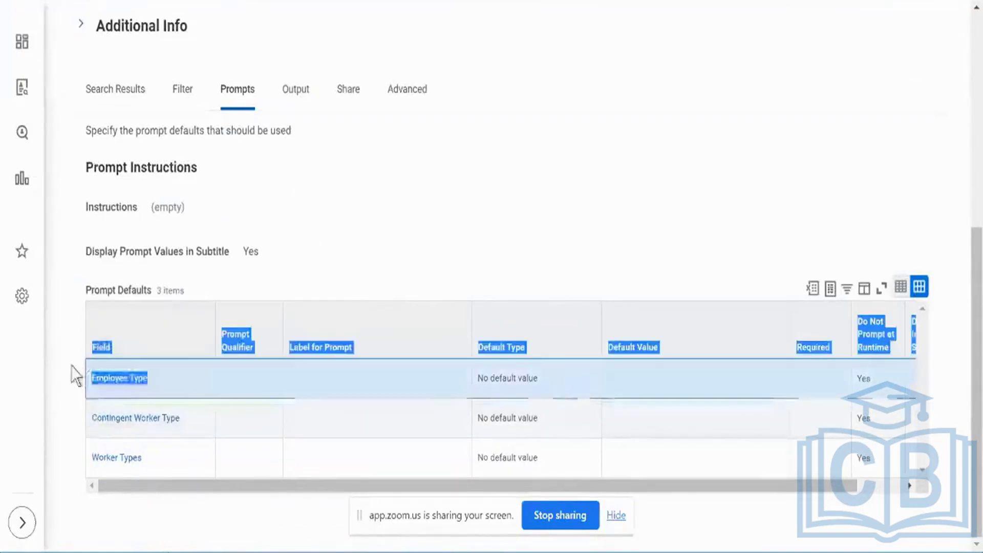
pyautogui.tripleClick(518, 376)
pyautogui.click(519, 375)
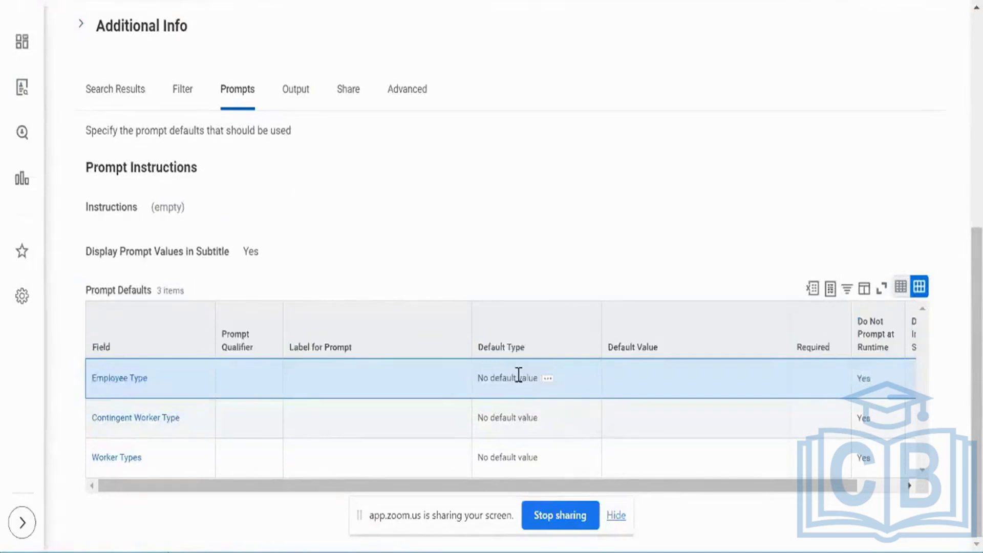
pyautogui.tripleClick(518, 375)
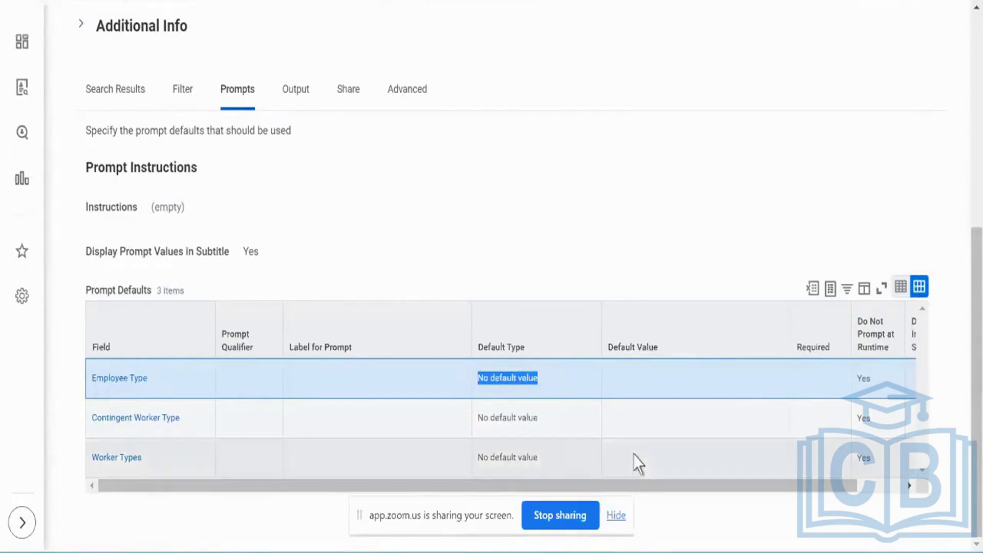
pyautogui.tripleClick(520, 416)
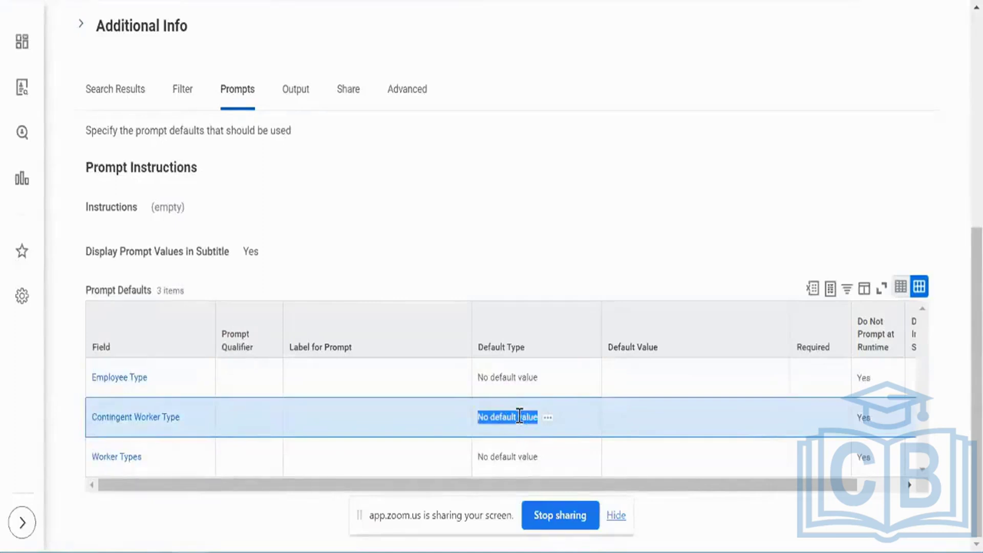
pyautogui.hscroll(1, 519, 415)
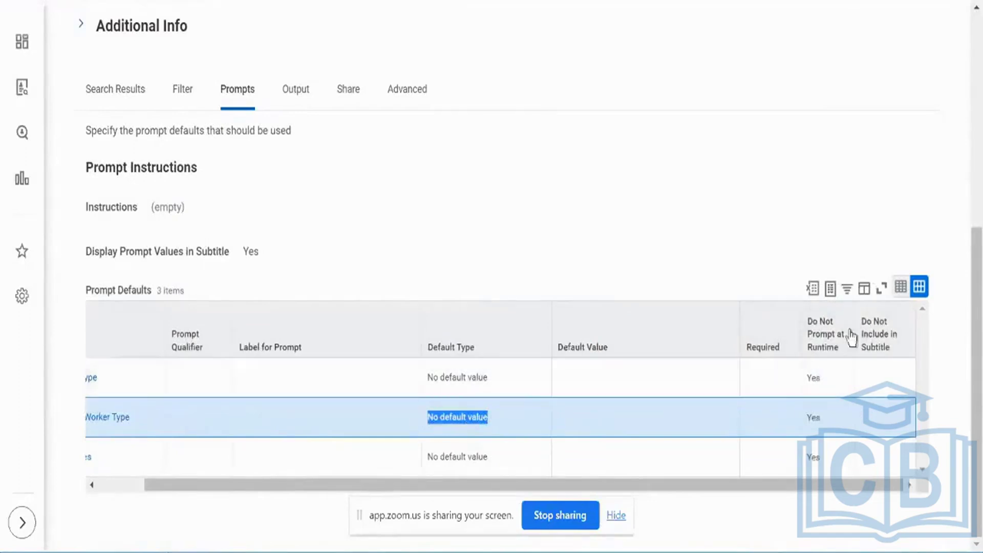
pyautogui.scroll(8, 581, 281)
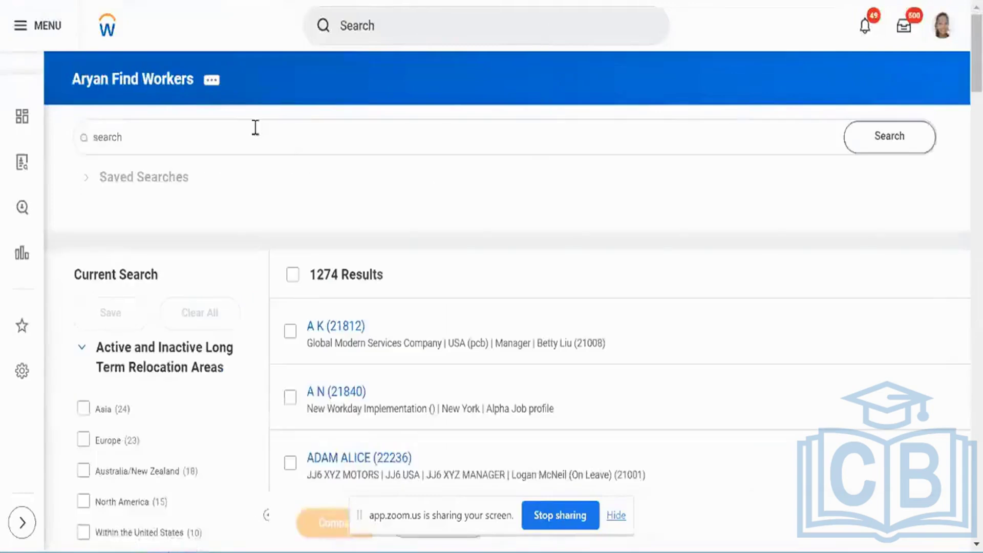
# - Return from the 1274 results to the report definition and choose Custom Report > Edit
pyautogui.click(164, 90)
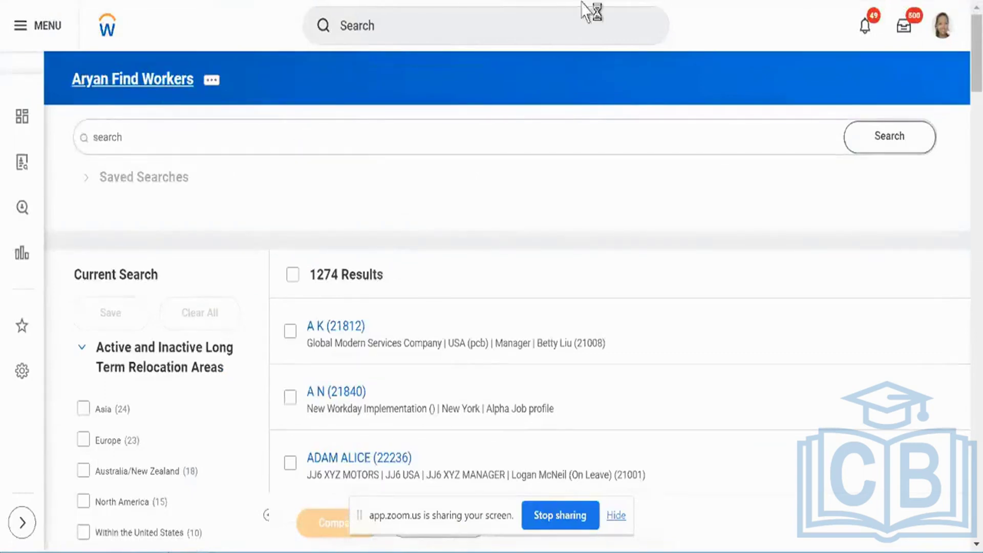
pyautogui.click(355, 78)
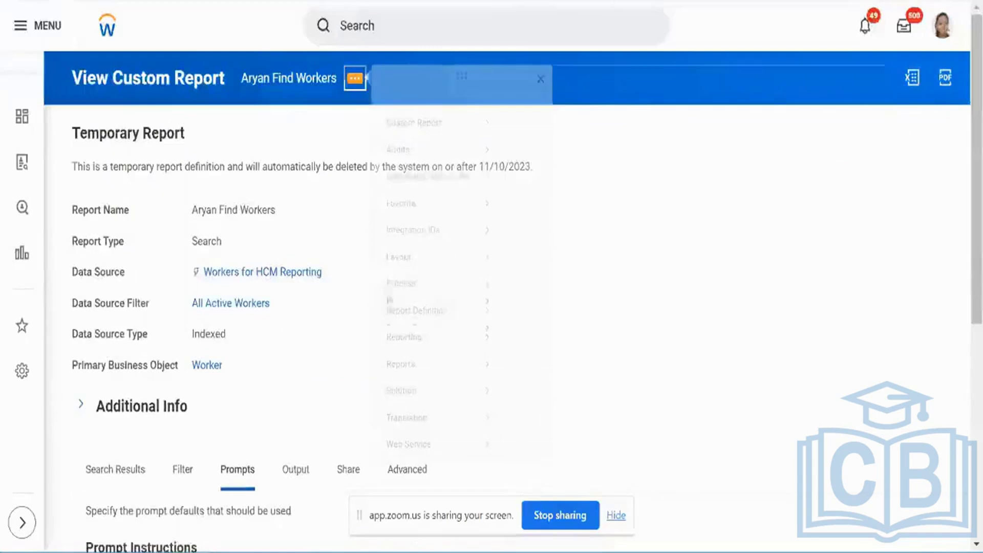
pyautogui.moveTo(466, 148)
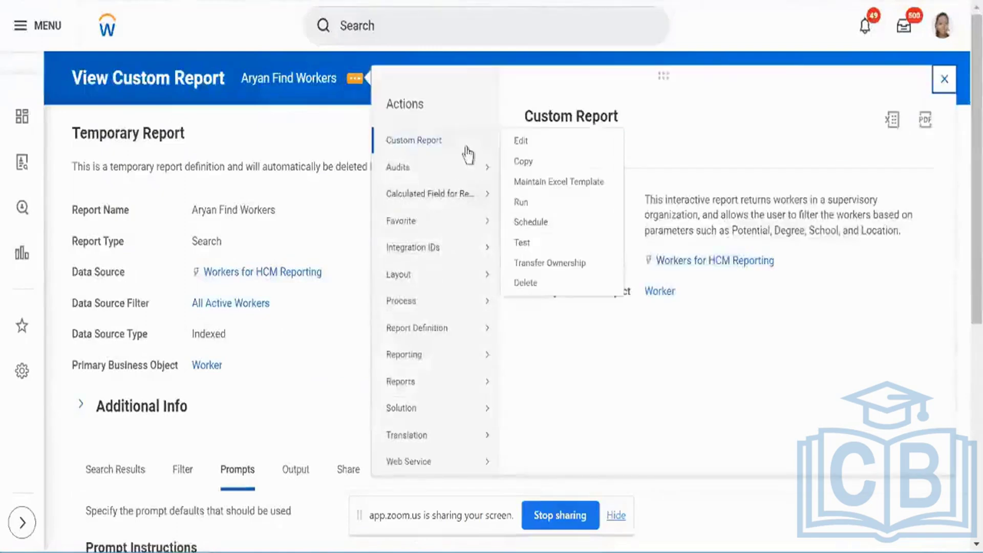
pyautogui.click(523, 141)
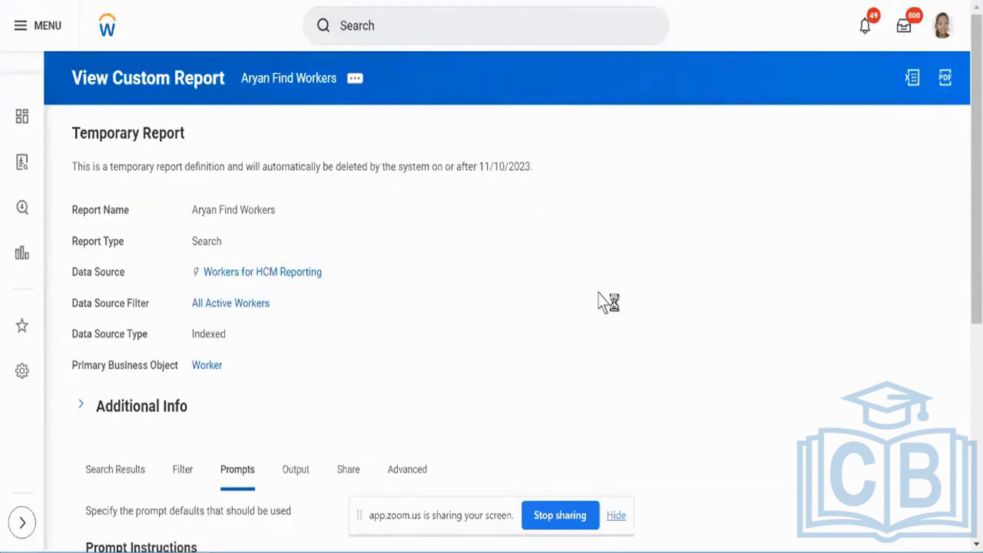
# - Uncheck Do Not Prompt at Runtime for Employee Type in the Prompts tab and save the report
pyautogui.scroll(-5, 608, 303)
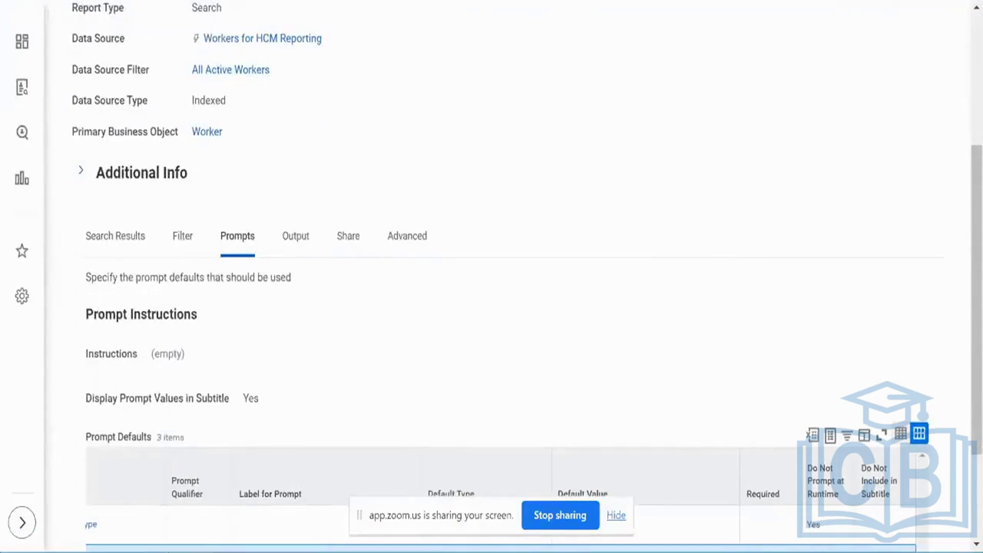
pyautogui.scroll(-8, 612, 253)
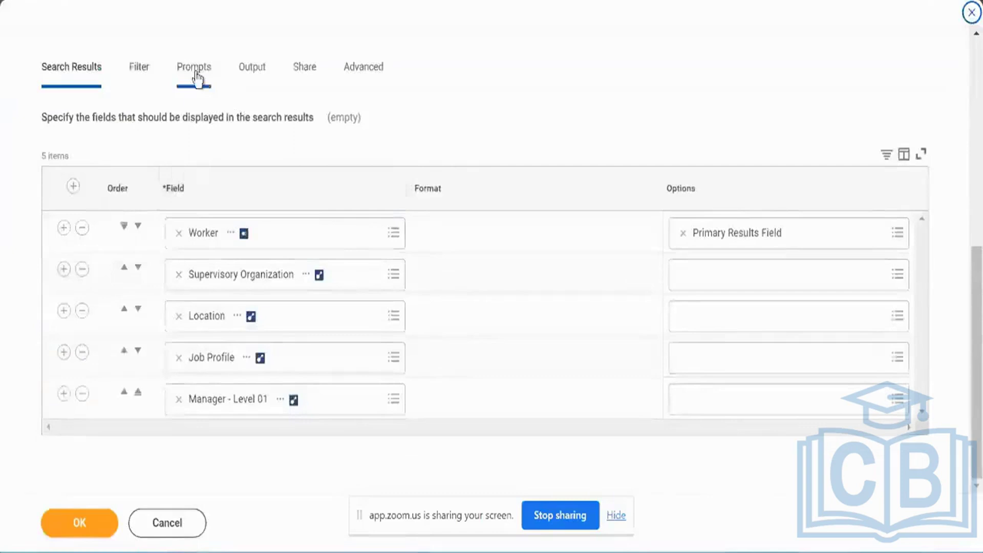
pyautogui.click(196, 77)
pyautogui.scroll(-3, 757, 285)
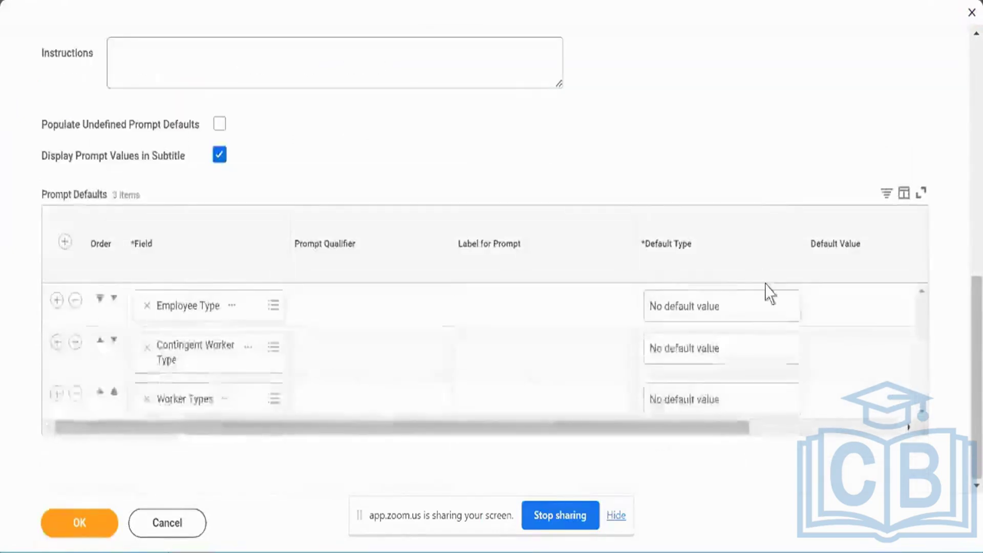
pyautogui.hscroll(4, 834, 366)
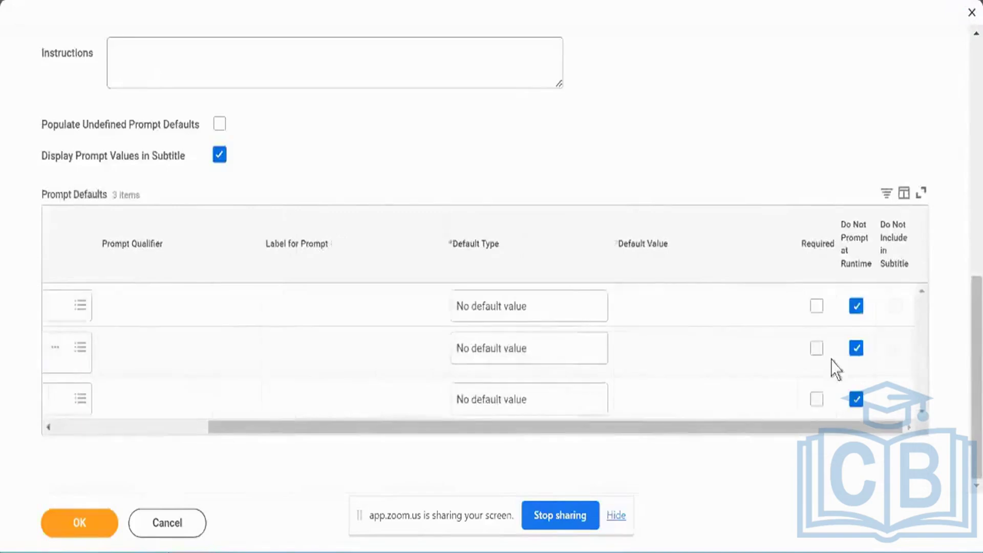
pyautogui.click(853, 309)
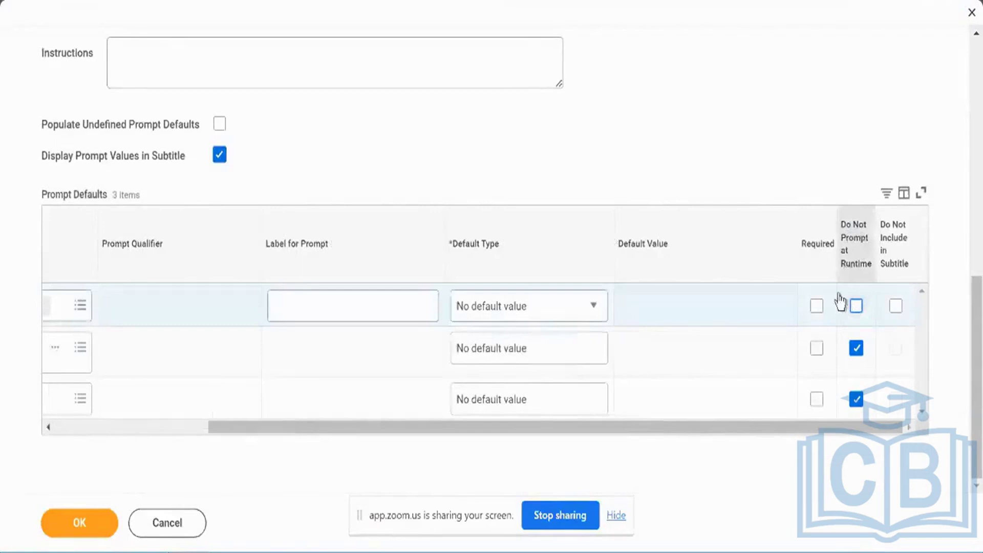
pyautogui.hscroll(-4, 650, 337)
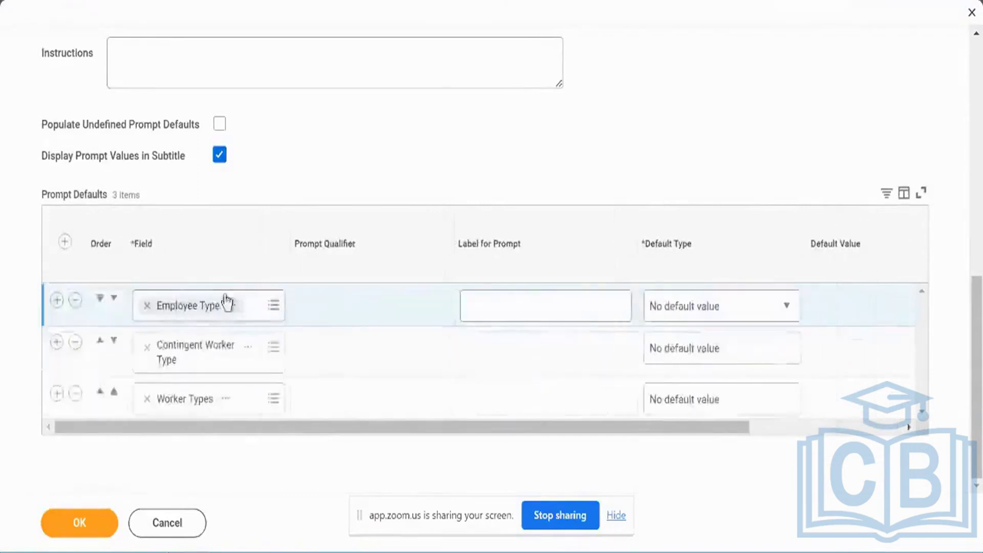
pyautogui.click(103, 532)
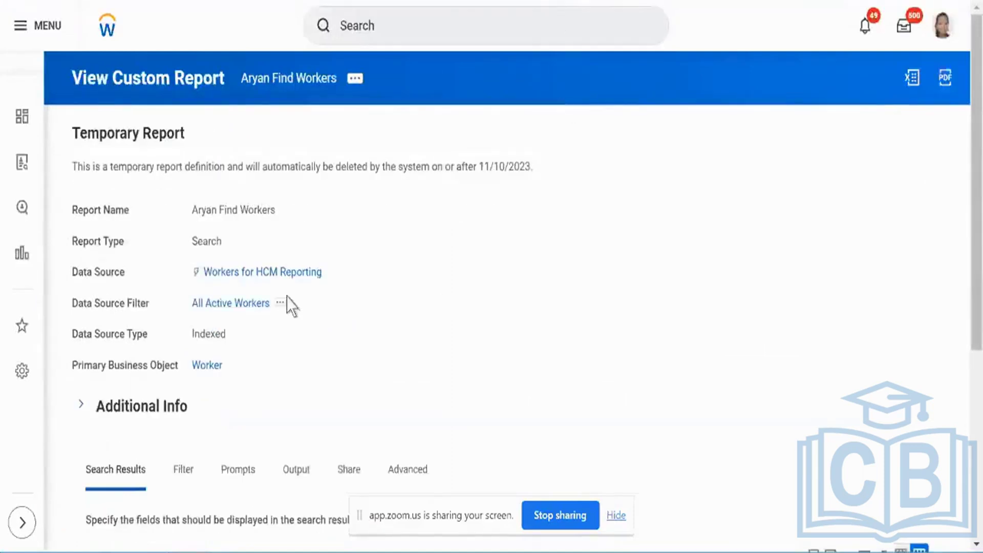
# - Run Aryan Find Workers via Custom Report > Run, leaving Employee Type blank to return 1274 workers
pyautogui.click(354, 78)
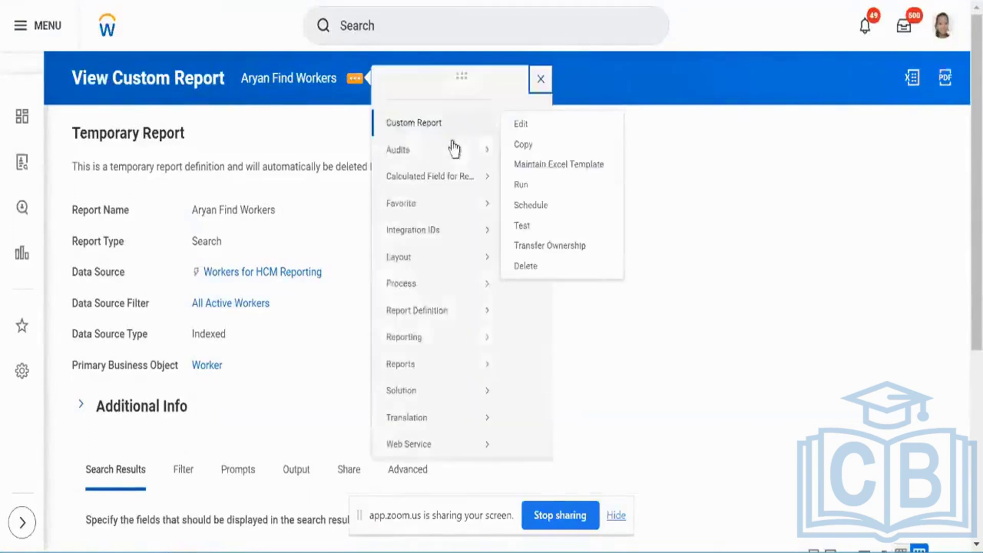
pyautogui.click(523, 185)
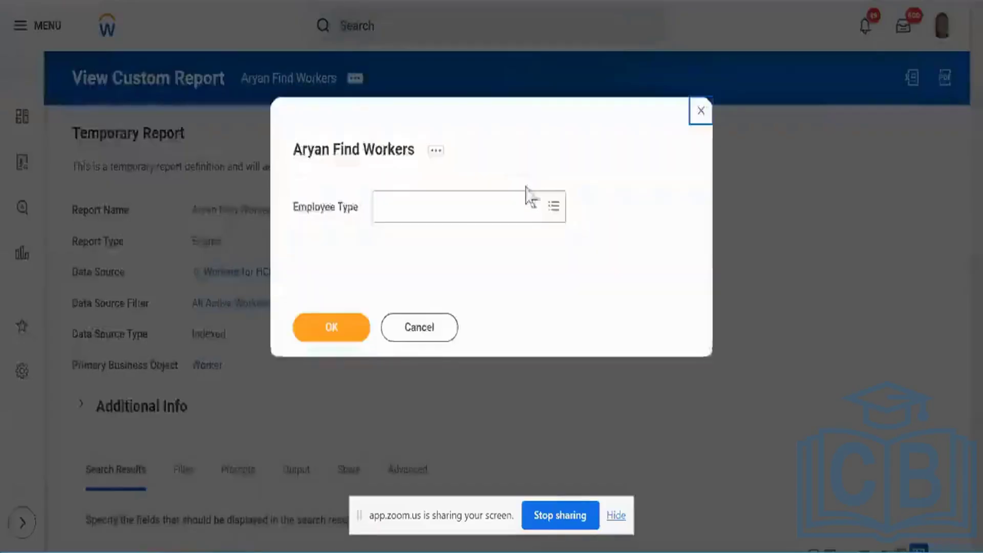
pyautogui.tripleClick(306, 210)
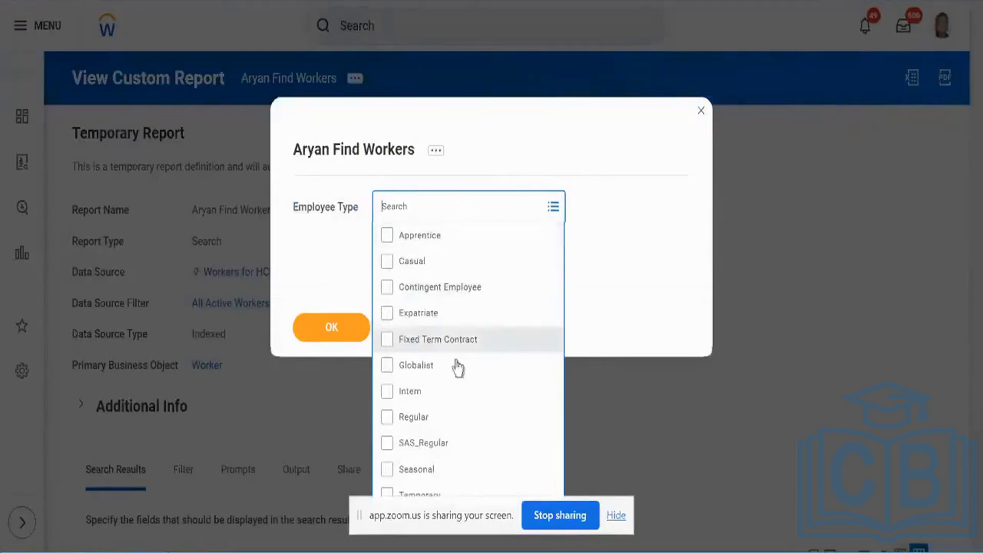
pyautogui.click(333, 246)
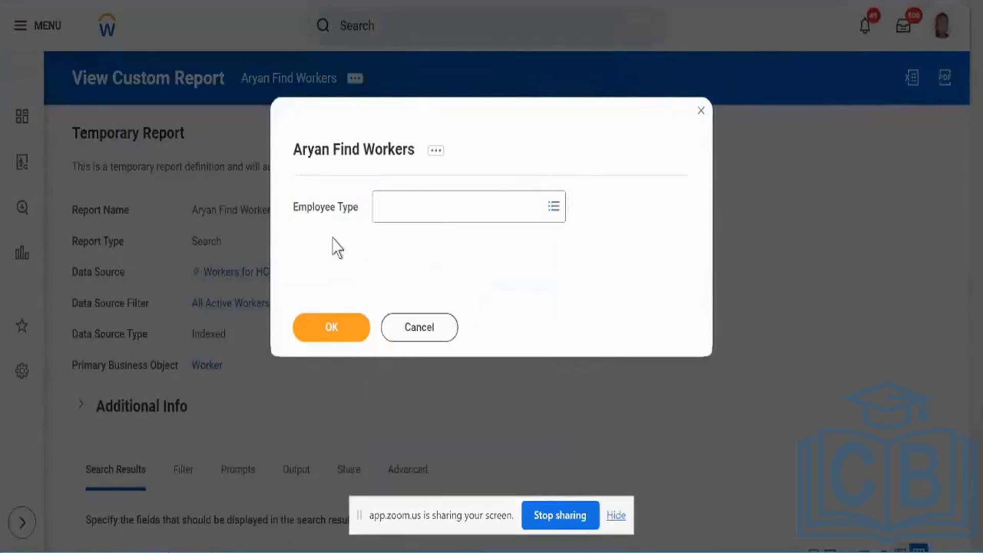
pyautogui.tripleClick(301, 209)
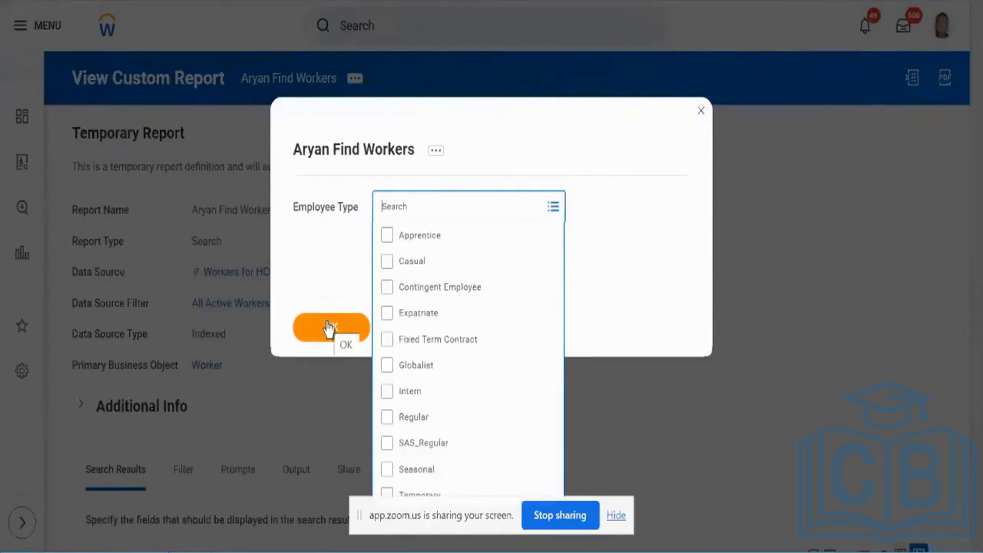
pyautogui.click(330, 224)
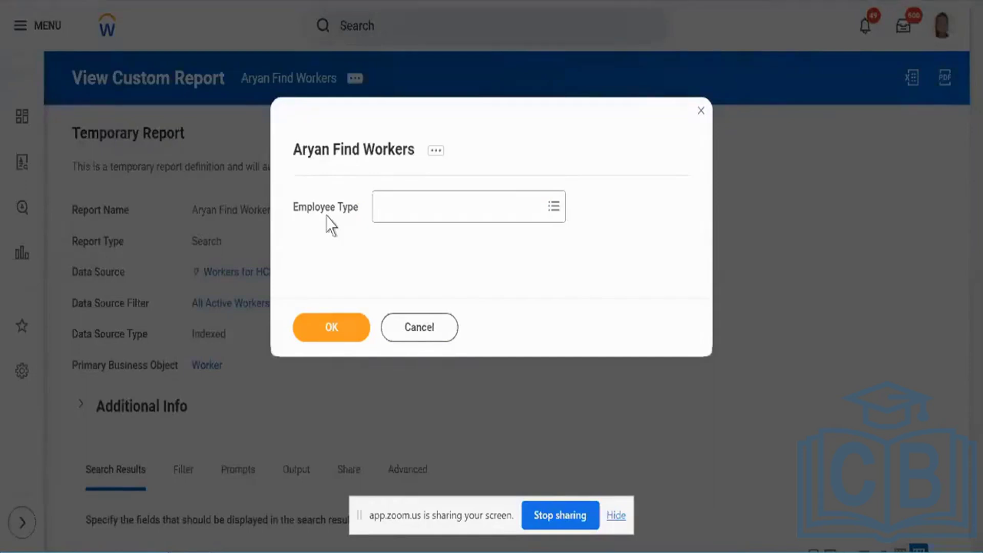
pyautogui.click(358, 338)
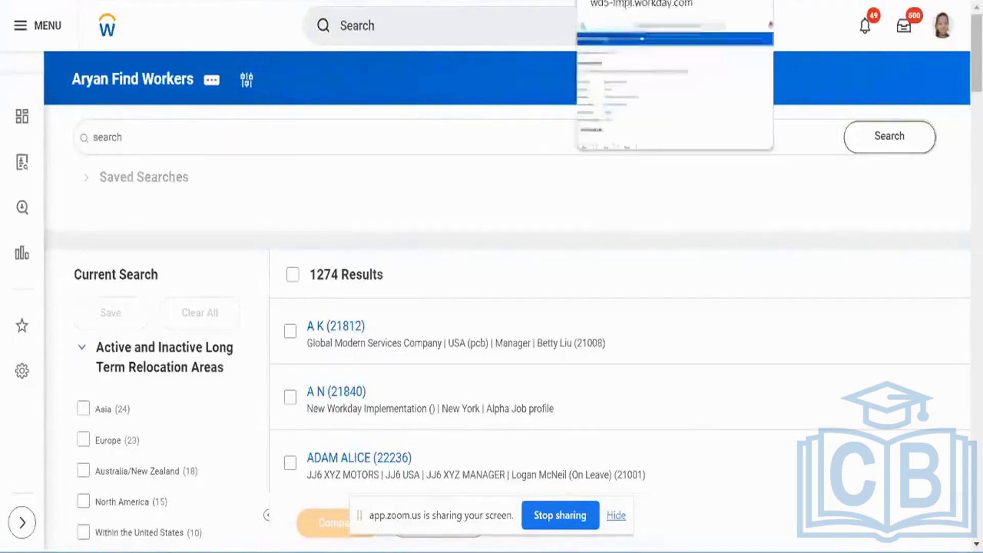
# - Go back to the report definition and inspect the Employee Type row in the Prompt Defaults grid
pyautogui.hotkey('alt', 'Left')
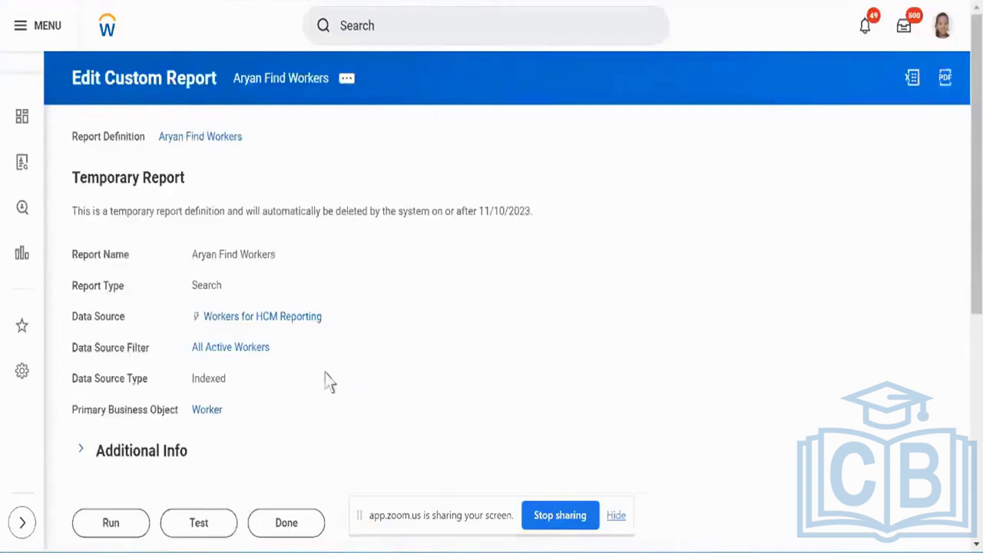
pyautogui.scroll(-5, 324, 377)
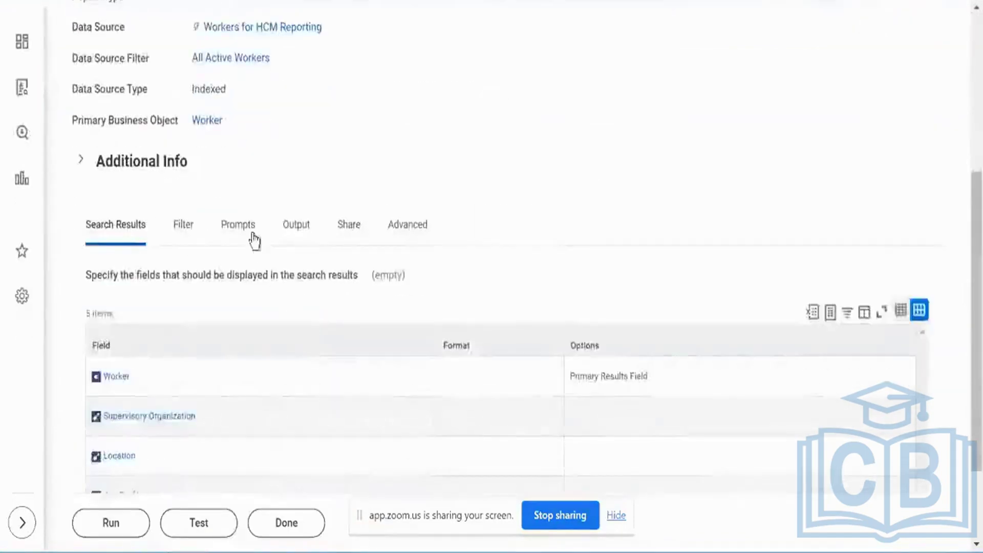
pyautogui.click(253, 238)
pyautogui.scroll(-3, 253, 238)
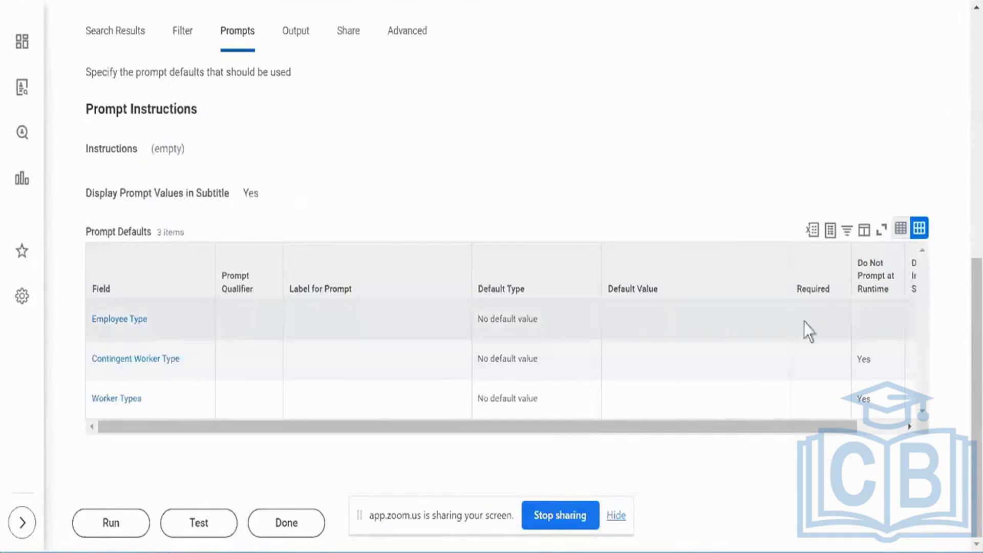
pyautogui.hscroll(2, 804, 321)
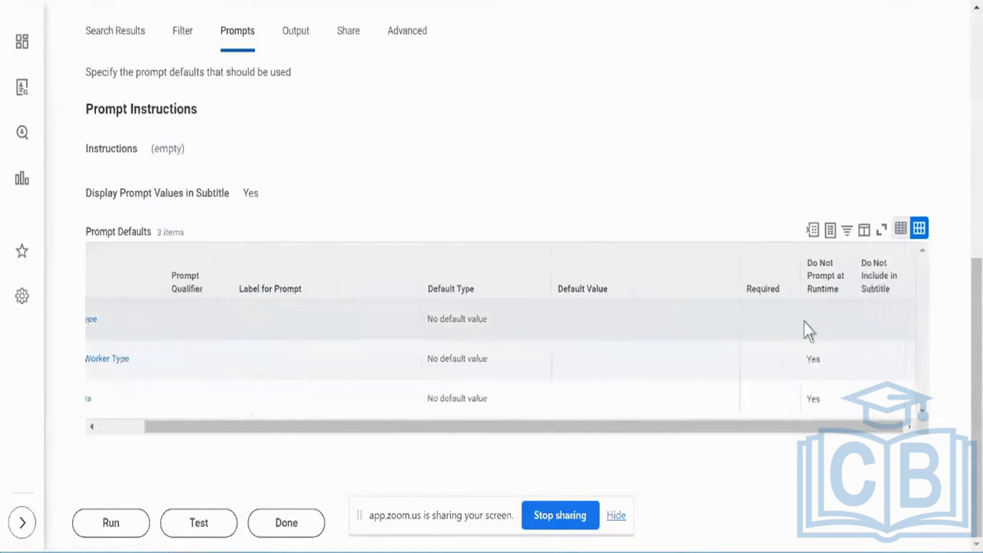
pyautogui.click(772, 320)
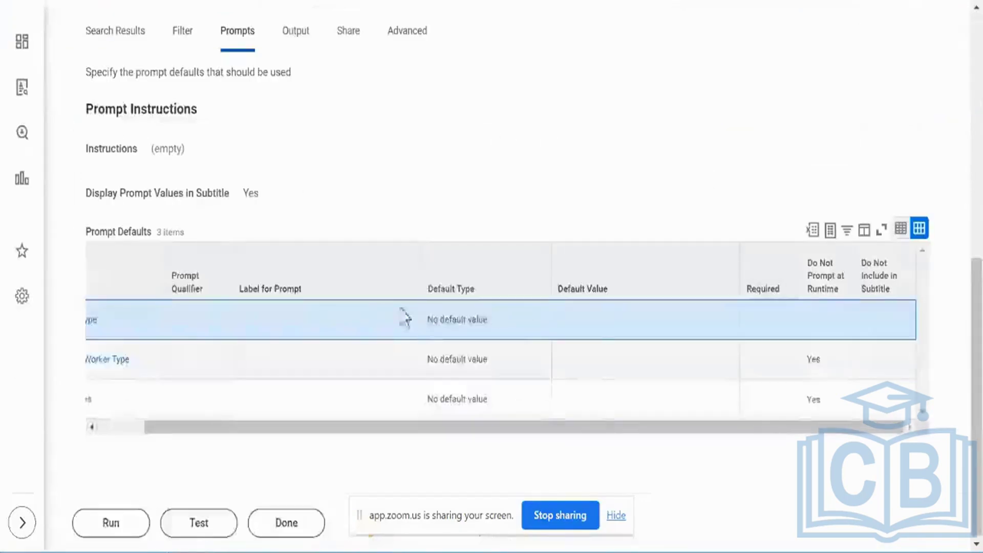
pyautogui.hscroll(-2, 384, 317)
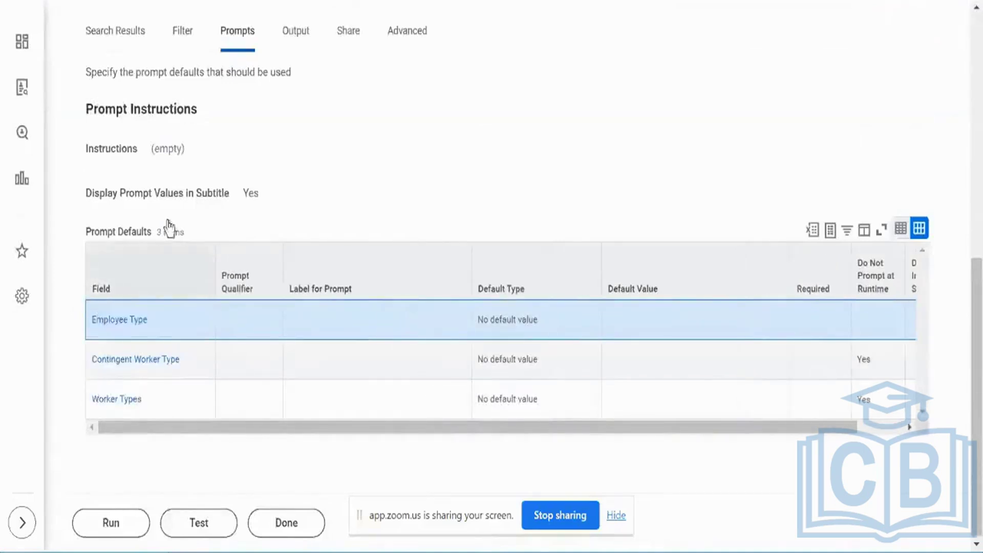
pyautogui.scroll(6, 384, 102)
pyautogui.scroll(3, 384, 103)
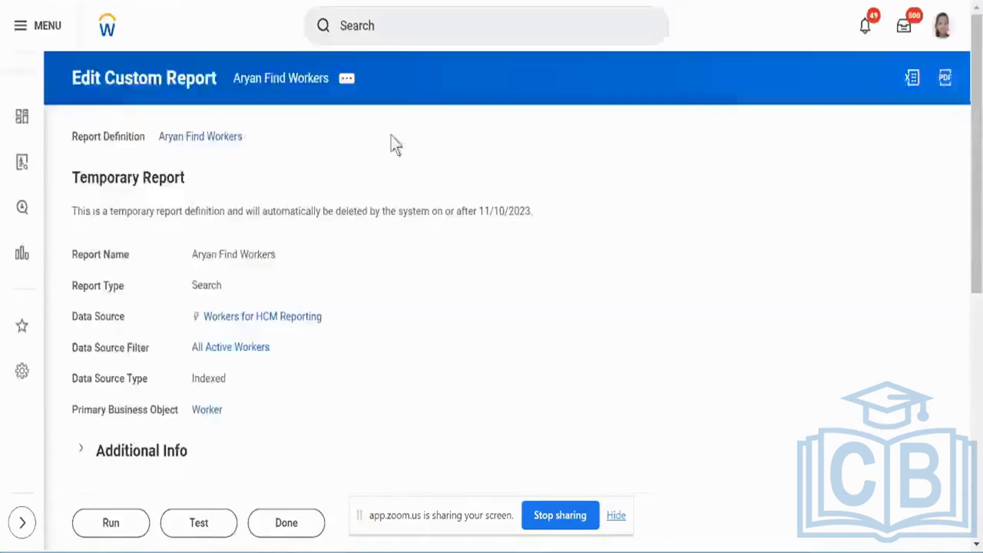
# - Open Aryan Find Workers for editing through Custom Report > Edit in its related actions
pyautogui.click(346, 79)
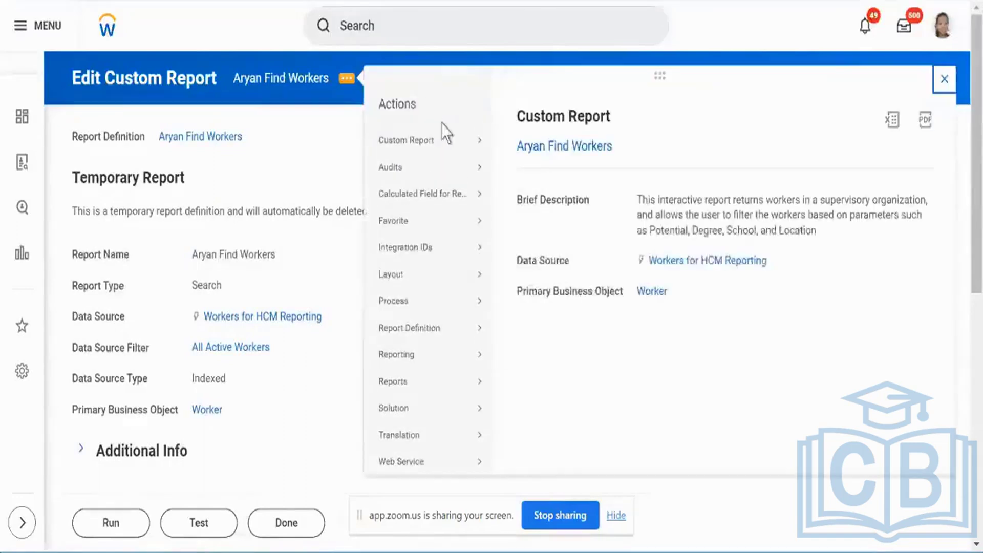
pyautogui.moveTo(465, 141)
pyautogui.click(510, 139)
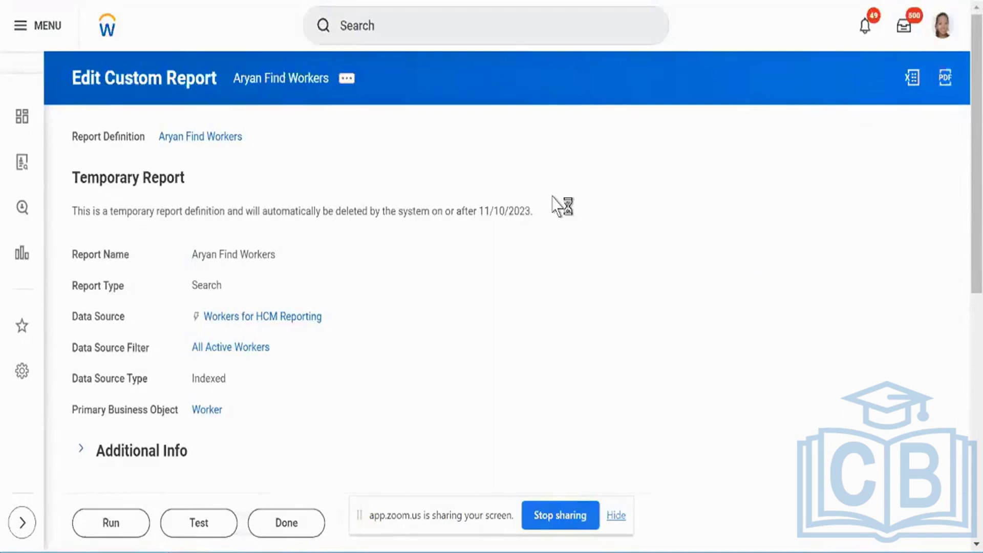
pyautogui.scroll(-5, 551, 203)
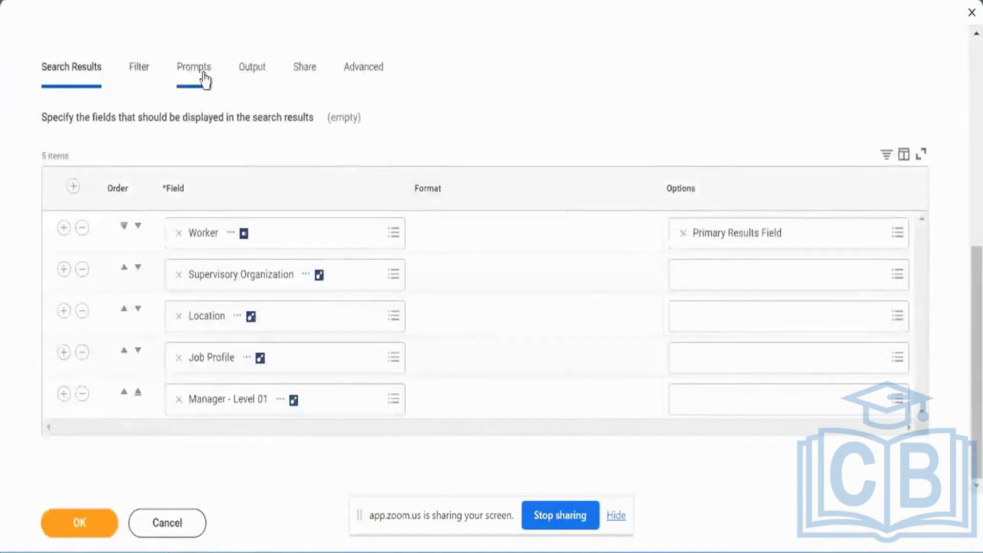
# - Add a new prompt default row, searching 'sup org' and then choosing Contingent Worker Type for it
pyautogui.click(204, 79)
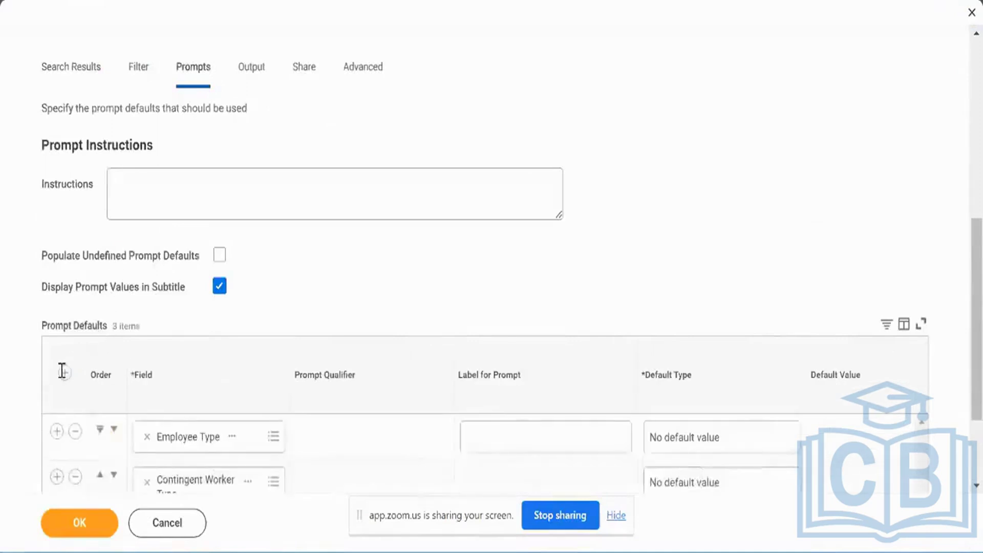
pyautogui.click(63, 373)
pyautogui.scroll(-3, 276, 285)
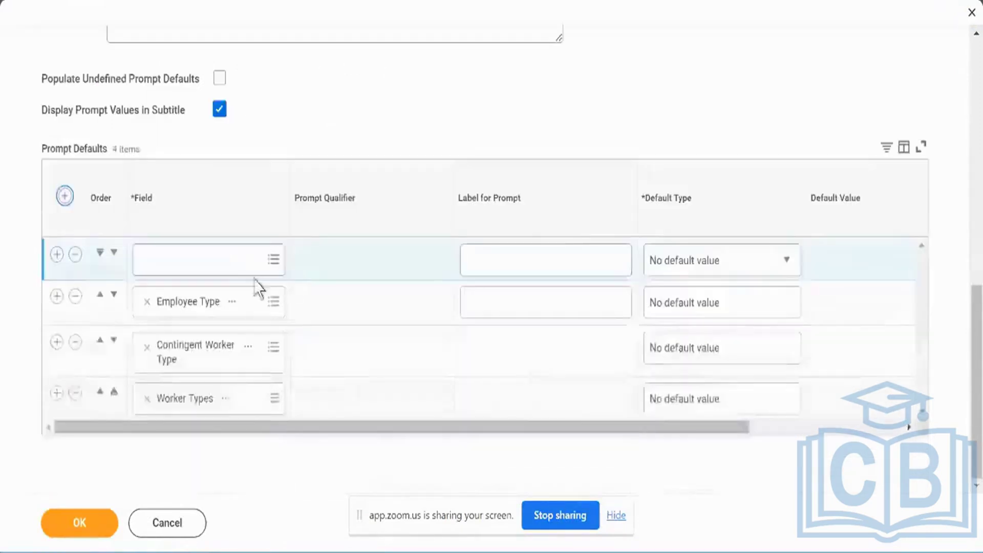
pyautogui.click(218, 266)
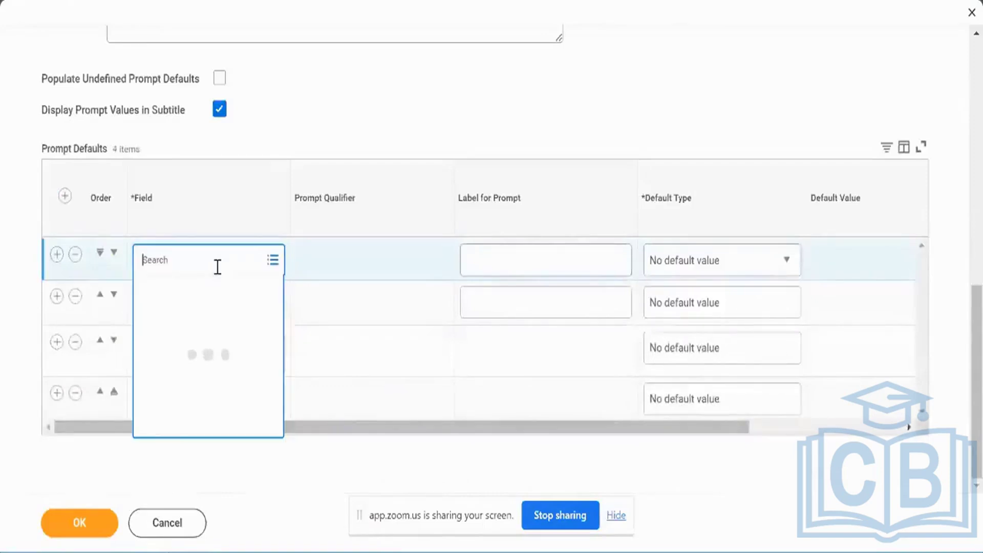
pyautogui.write('sup org')
pyautogui.press('BackSpace')
pyautogui.press('BackSpace')
pyautogui.press('BackSpace')
pyautogui.press('BackSpace')
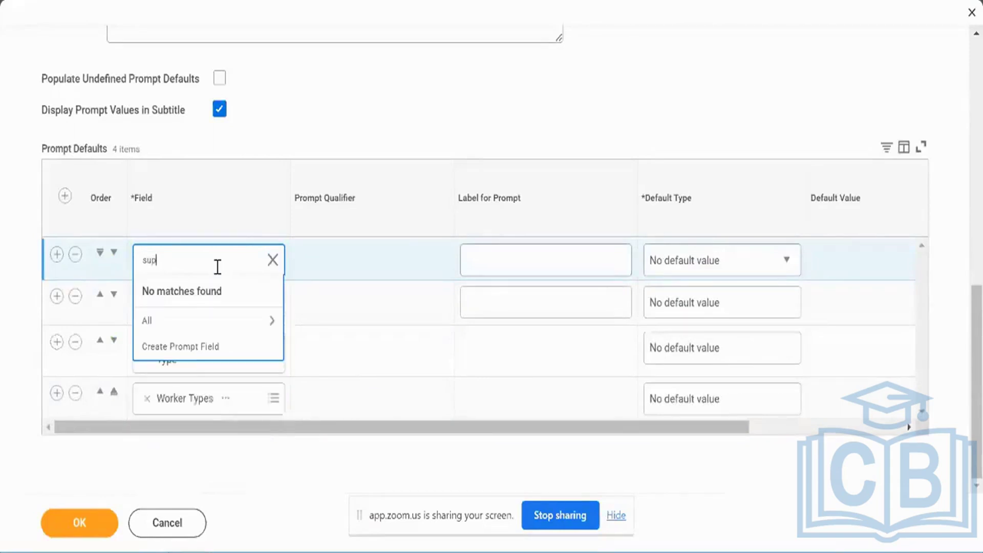
pyautogui.write('er')
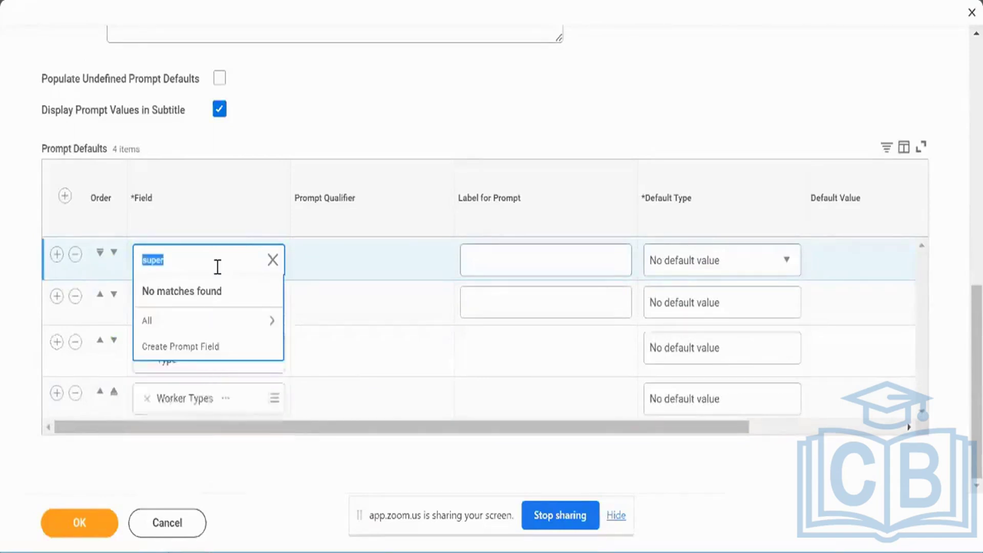
pyautogui.click(236, 322)
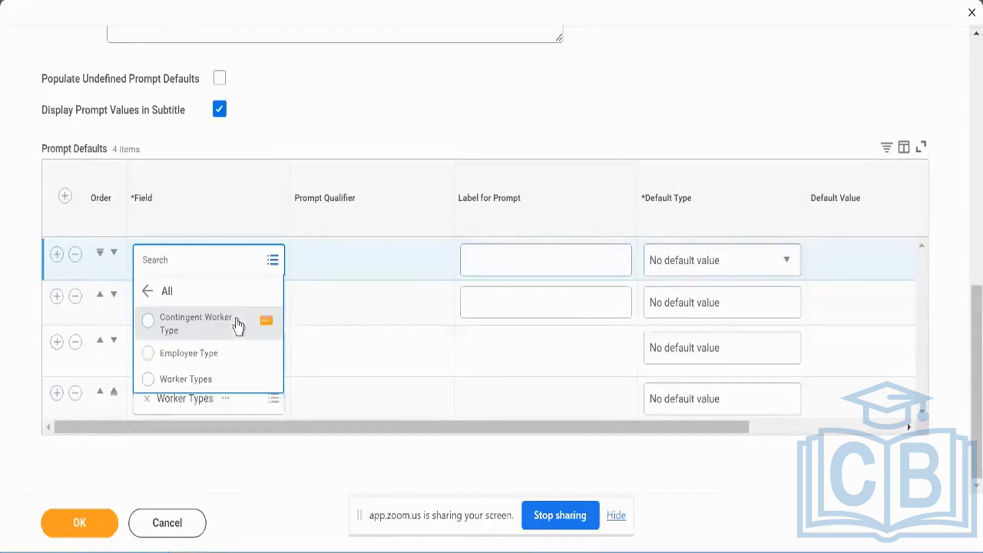
pyautogui.click(238, 324)
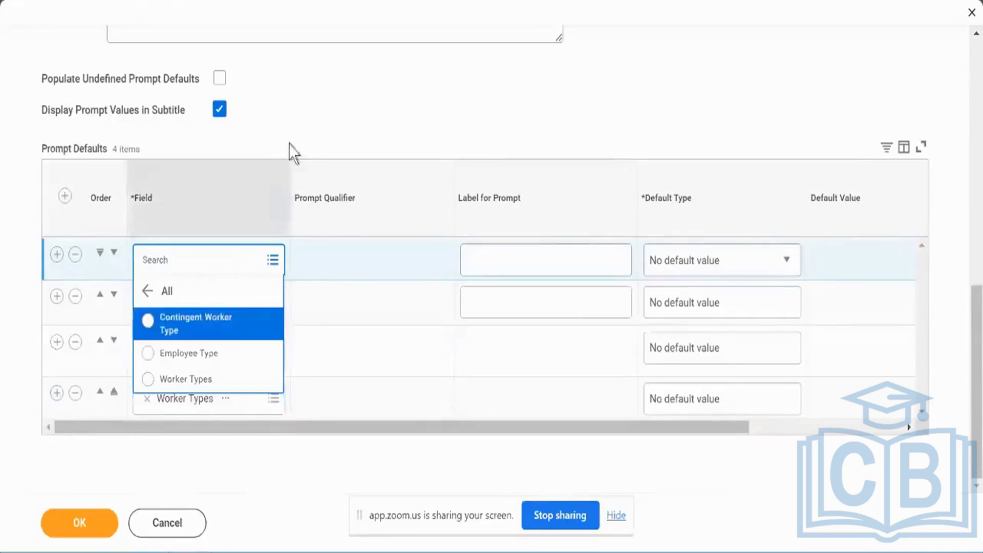
# - Dismiss the field choices and delete the empty first prompt default row
pyautogui.click(289, 144)
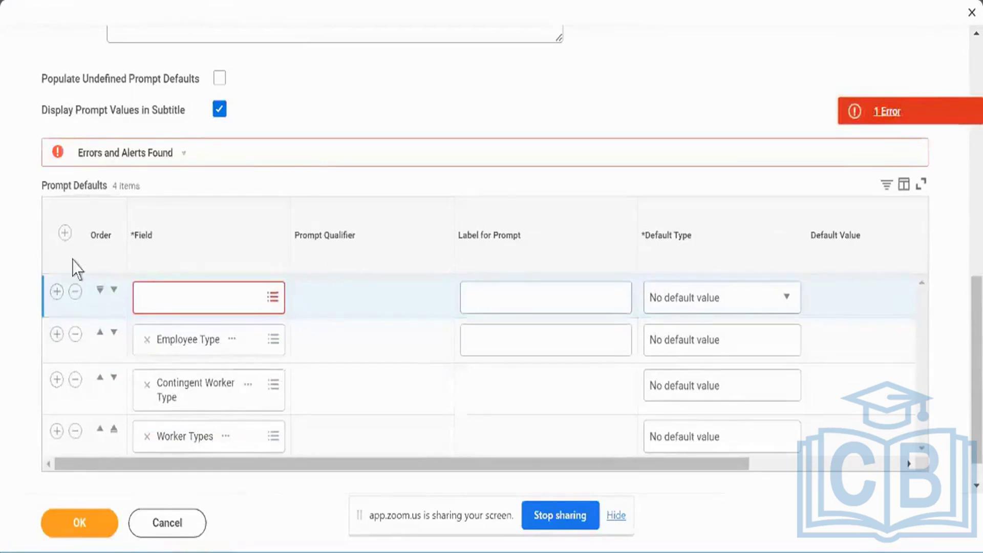
pyautogui.click(75, 291)
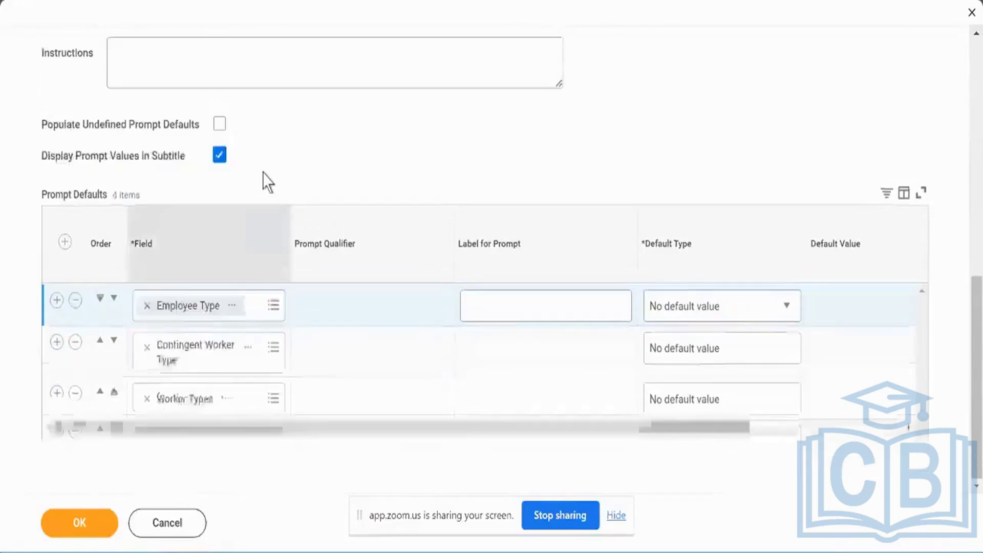
pyautogui.scroll(5, 264, 179)
# - Add a Supervisory Organization row after Manager - Level 01 in the Search Results fields
pyautogui.click(74, 268)
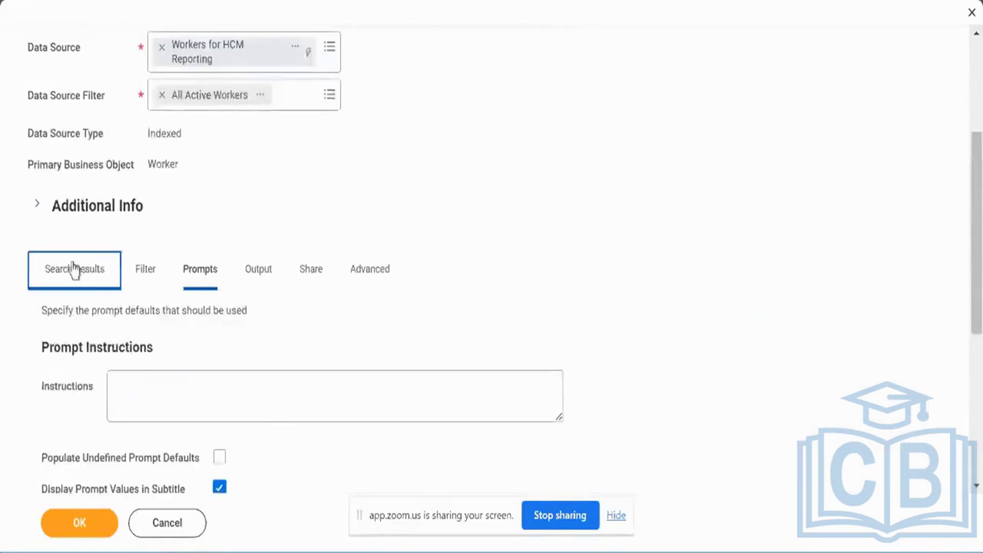
pyautogui.scroll(-4, 230, 235)
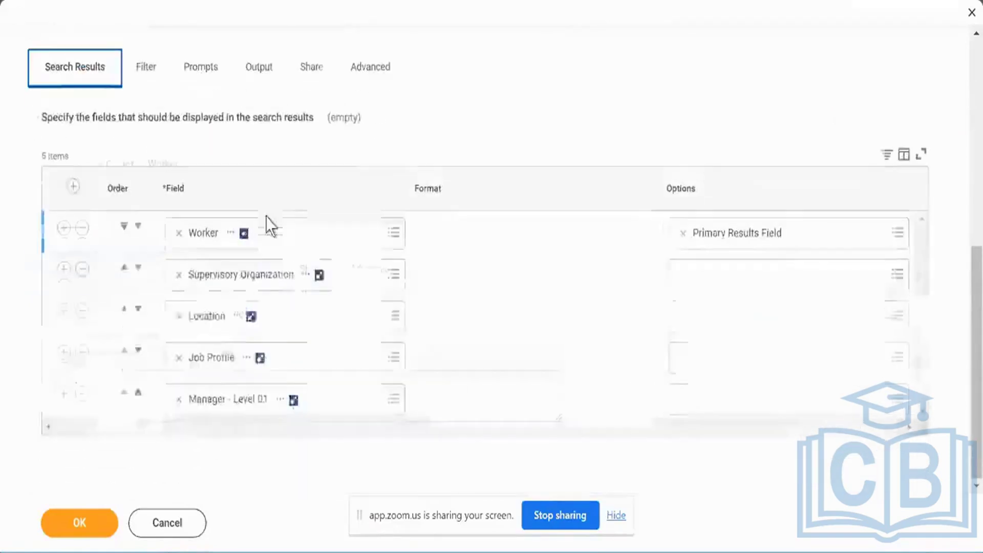
pyautogui.click(63, 394)
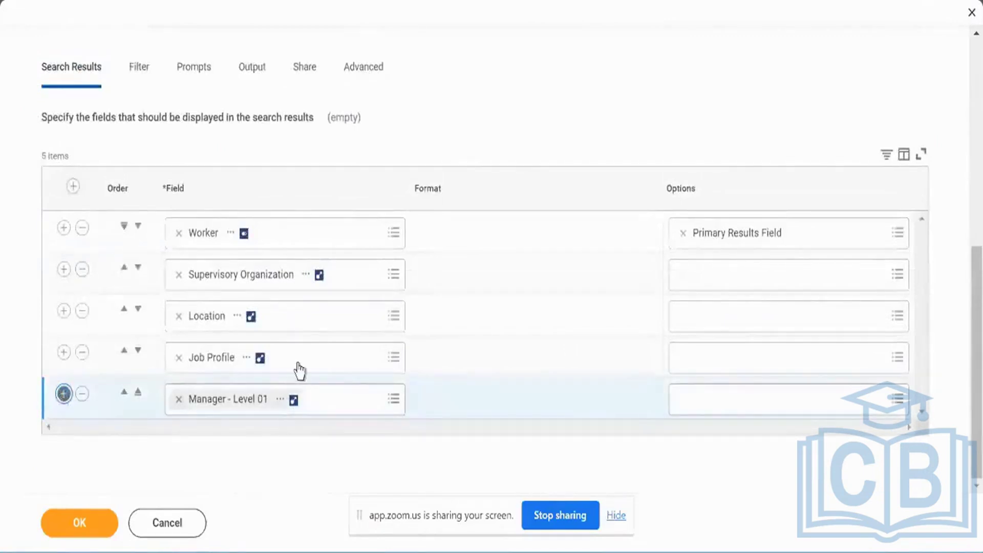
pyautogui.click(261, 430)
pyautogui.write('su')
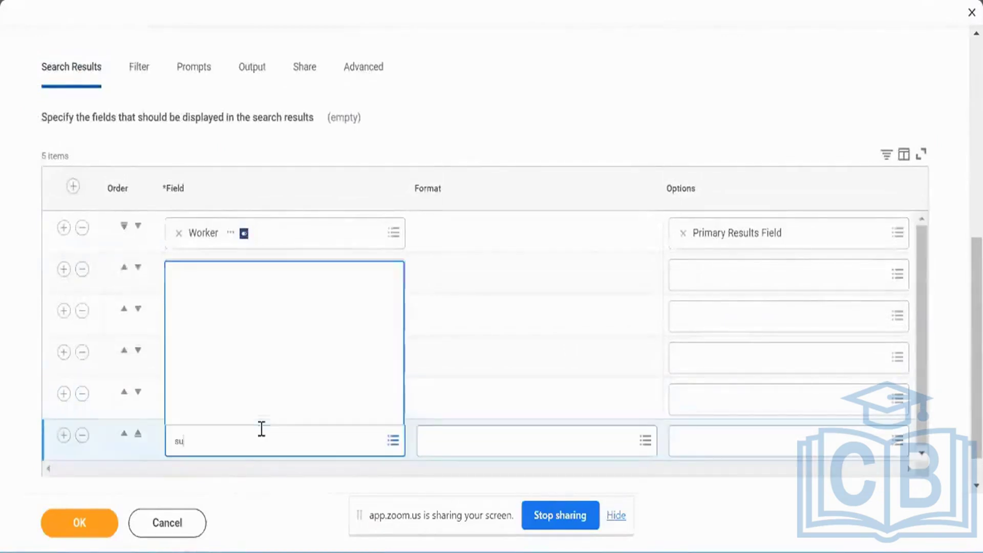
pyautogui.write('p org')
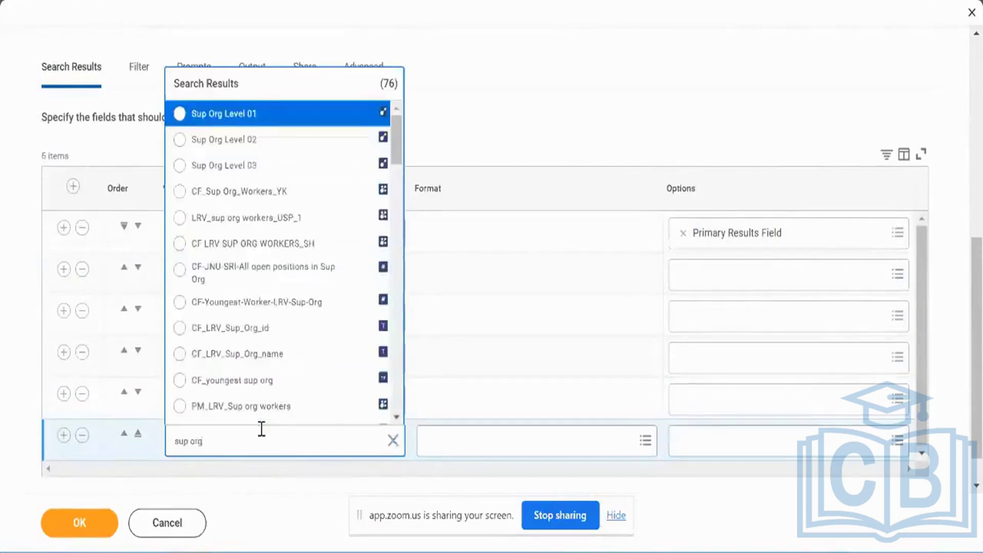
pyautogui.scroll(-6, 320, 248)
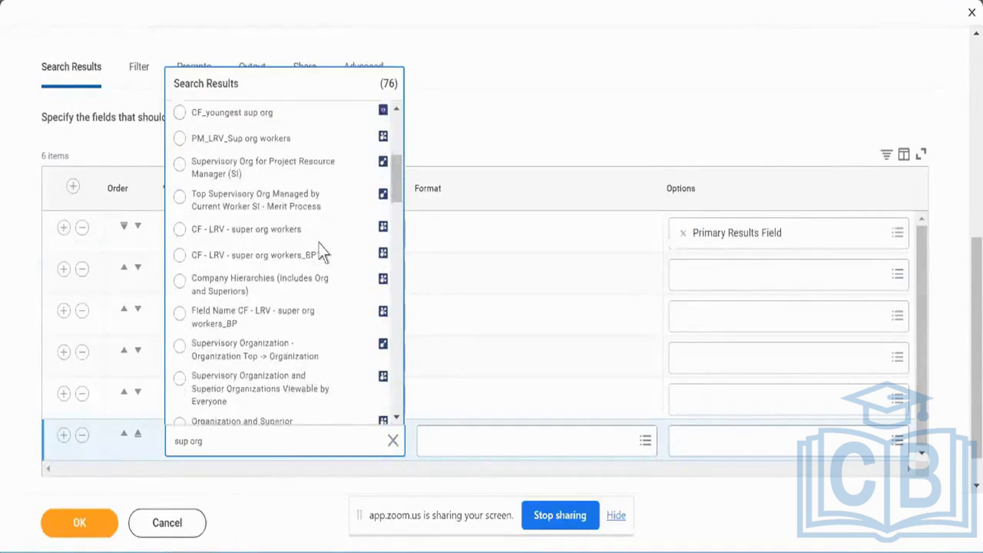
pyautogui.scroll(-3, 321, 251)
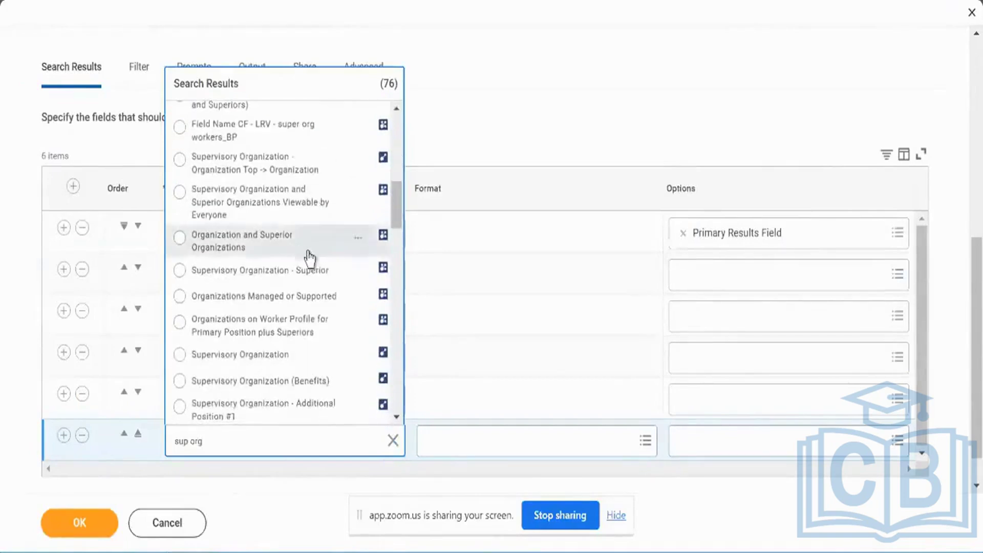
pyautogui.click(359, 355)
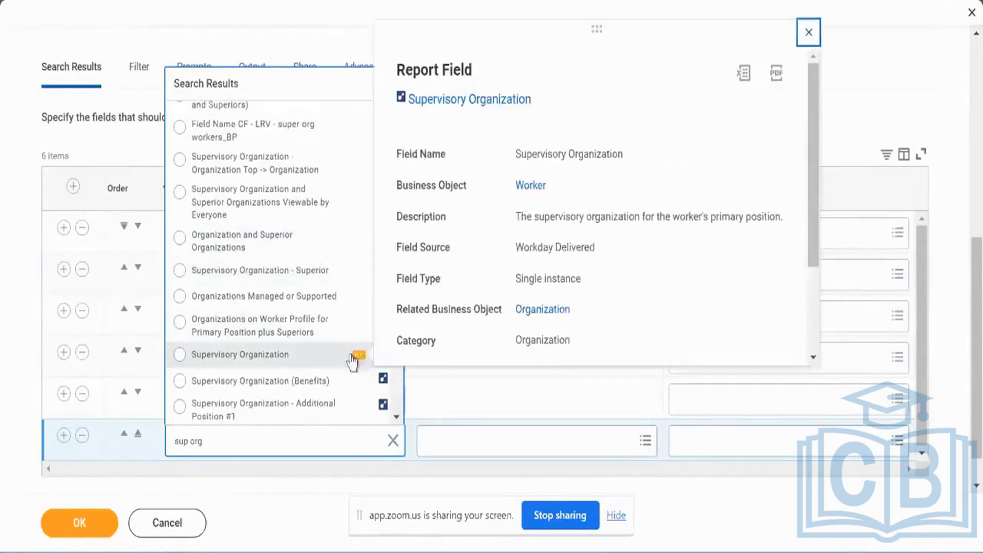
pyautogui.press('Escape')
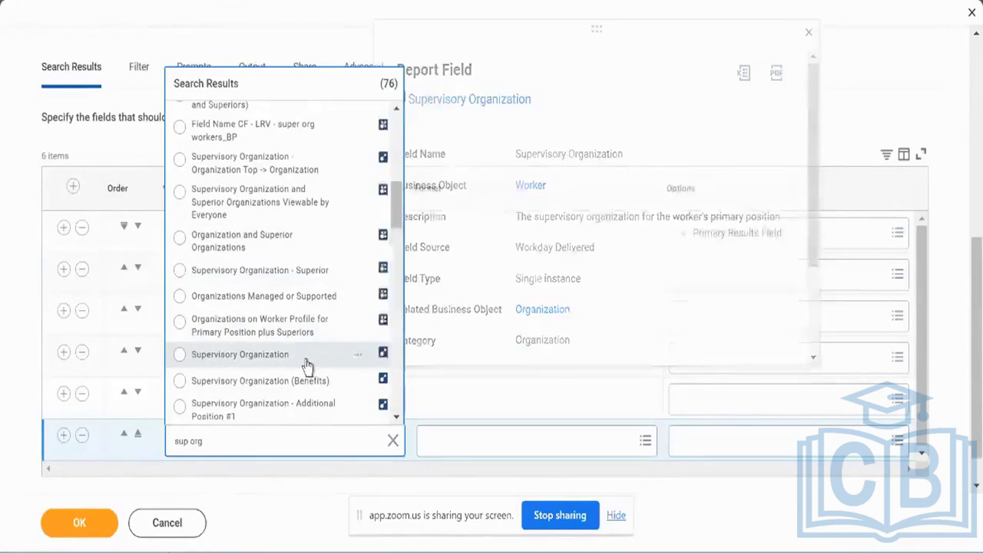
pyautogui.press('Return')
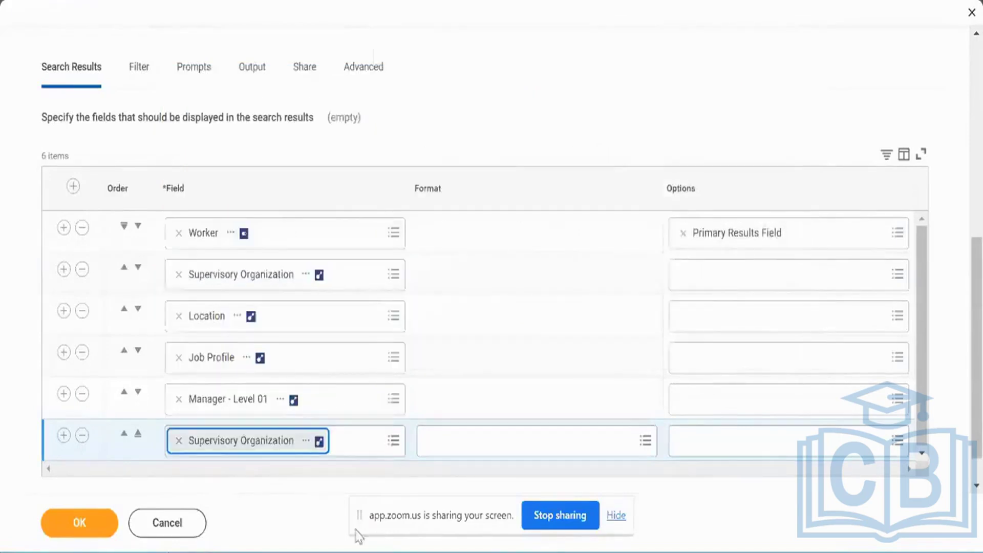
# - Review the valid options for the new Supervisory Organization field without choosing any
pyautogui.click(780, 453)
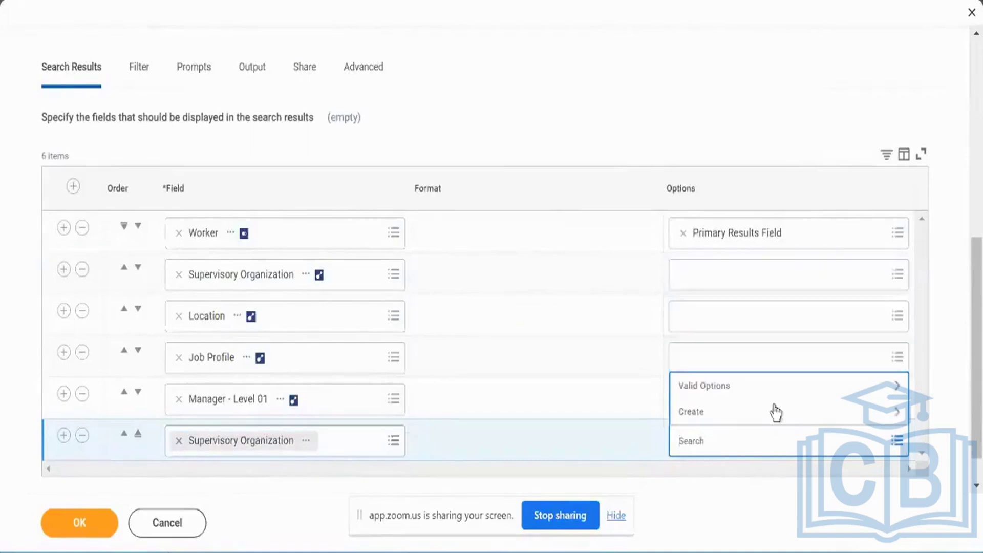
pyautogui.click(774, 394)
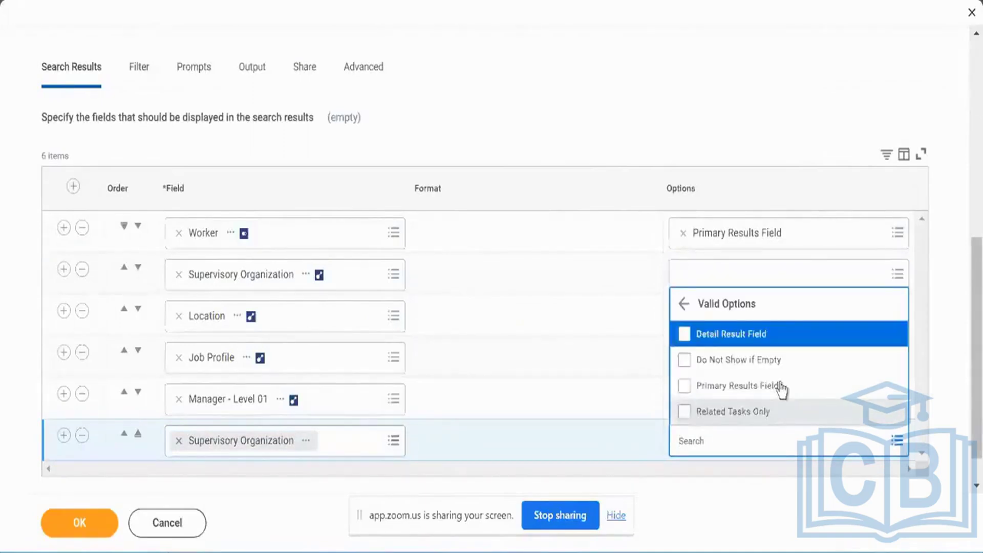
pyautogui.click(159, 77)
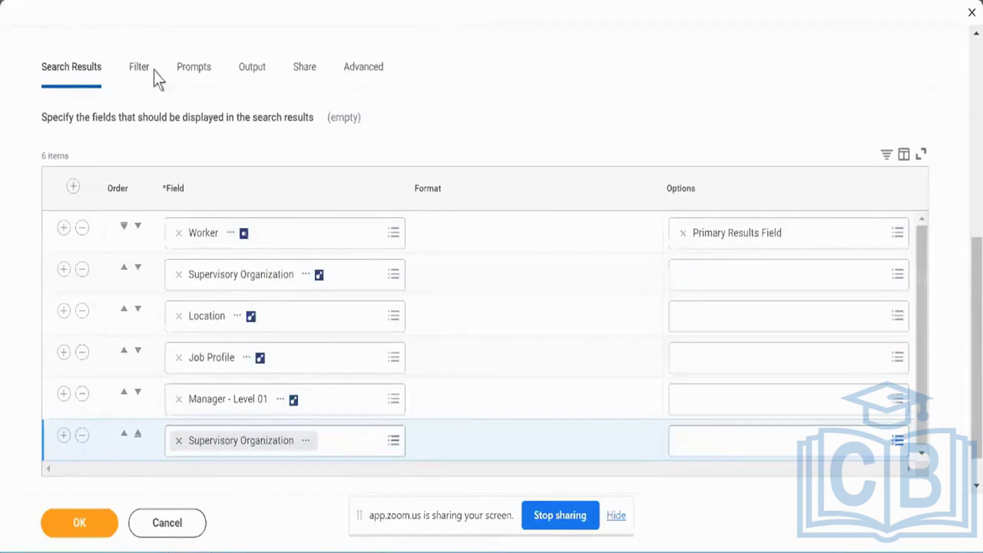
# - Delete the duplicate Supervisory Organization row, leaving five search result fields
pyautogui.click(140, 73)
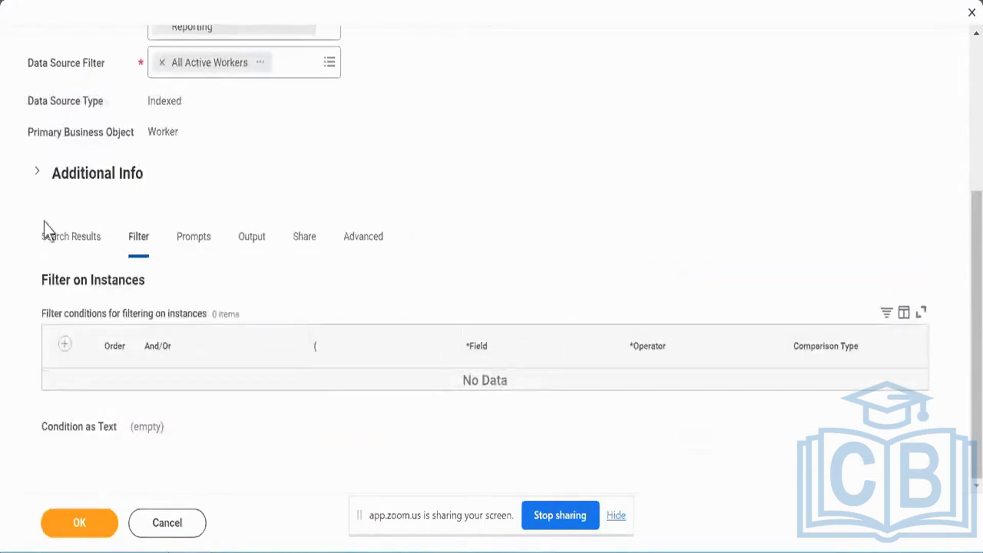
pyautogui.click(60, 242)
pyautogui.scroll(-4, 508, 245)
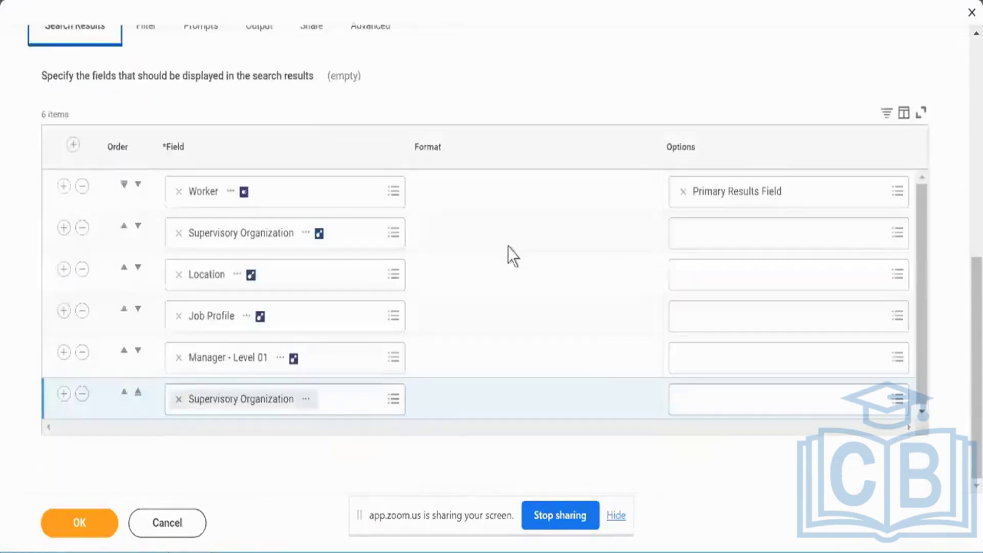
pyautogui.click(306, 233)
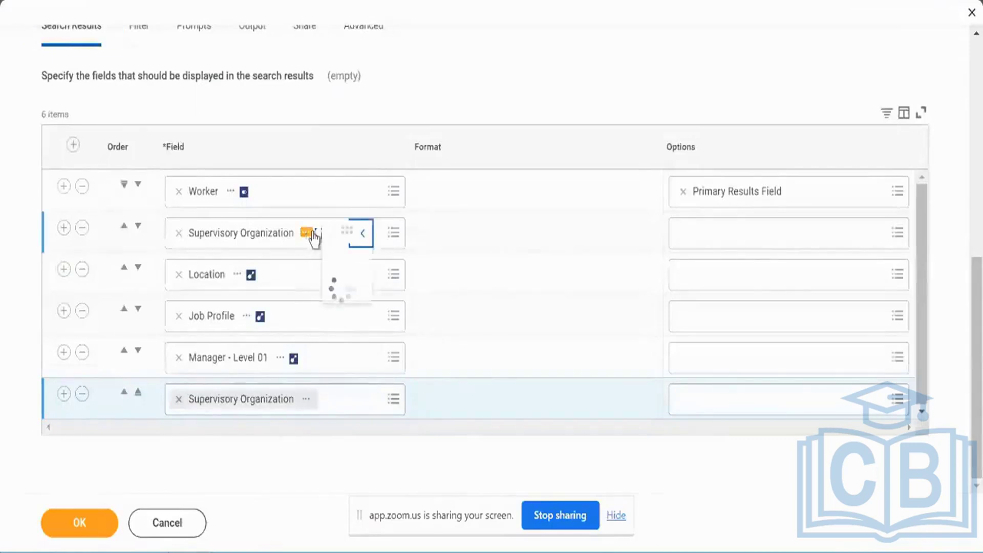
pyautogui.click(82, 395)
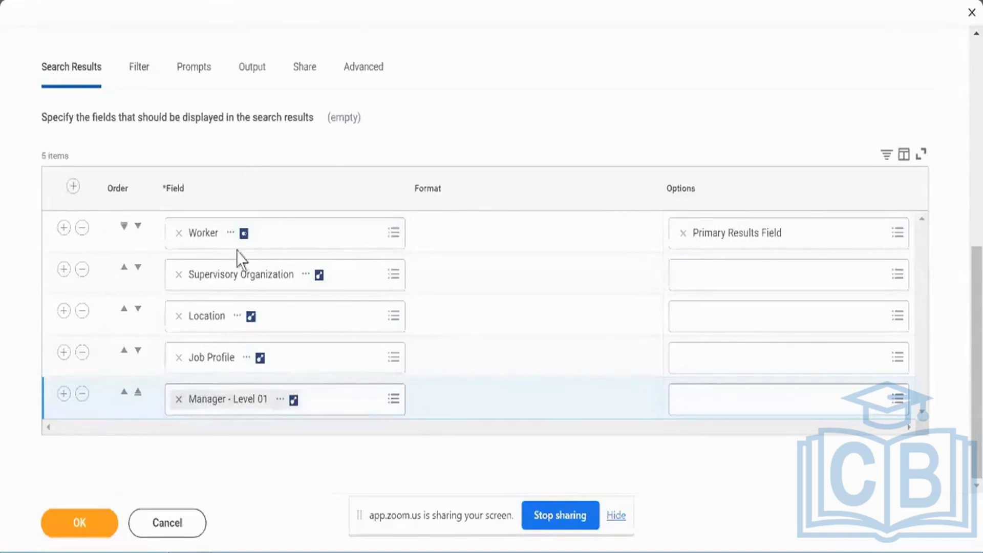
pyautogui.scroll(6, 328, 182)
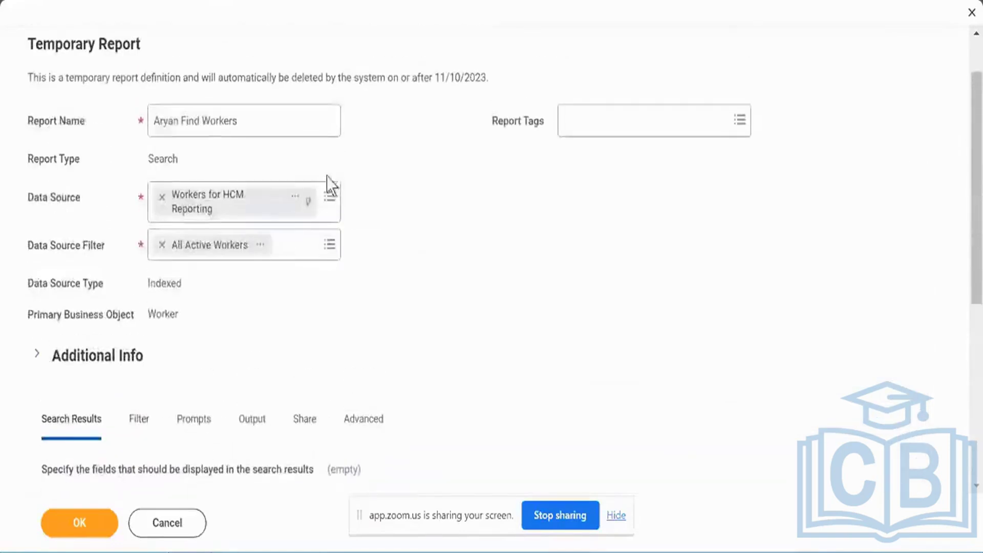
# - Display the Prompt Defaults grid listing Employee Type, Contingent Worker Type and Worker Types with no defaults
pyautogui.doubleClick(160, 160)
pyautogui.scroll(-4, 433, 366)
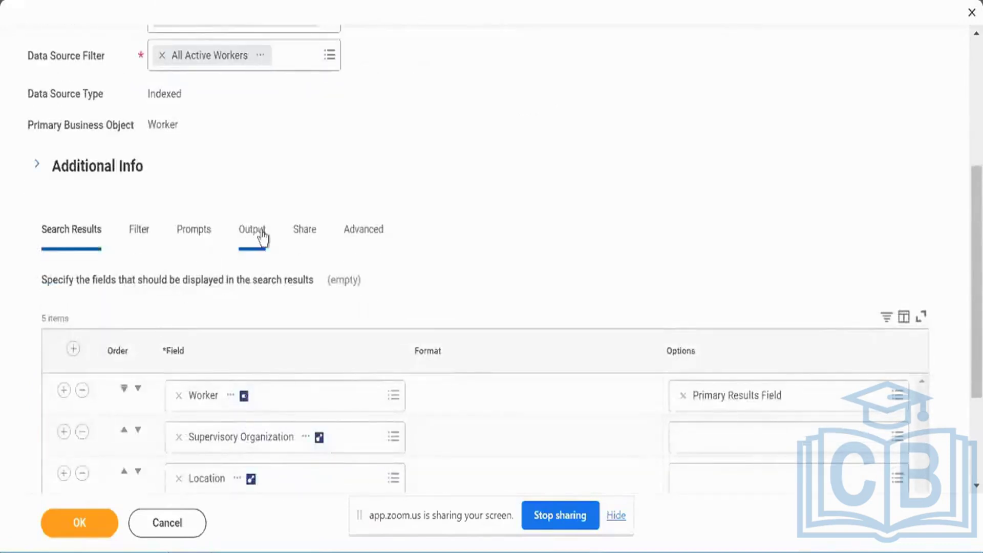
pyautogui.click(208, 239)
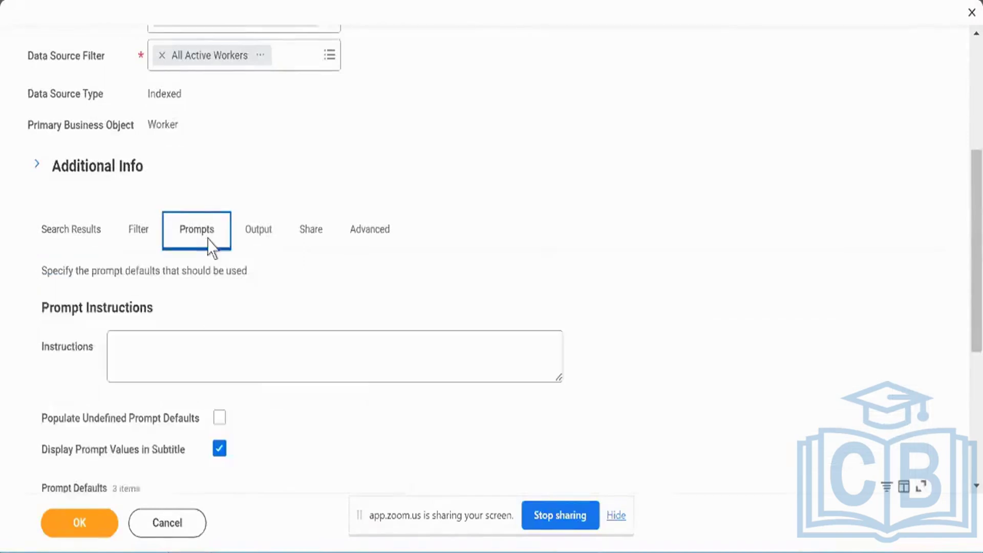
pyautogui.scroll(-3, 279, 200)
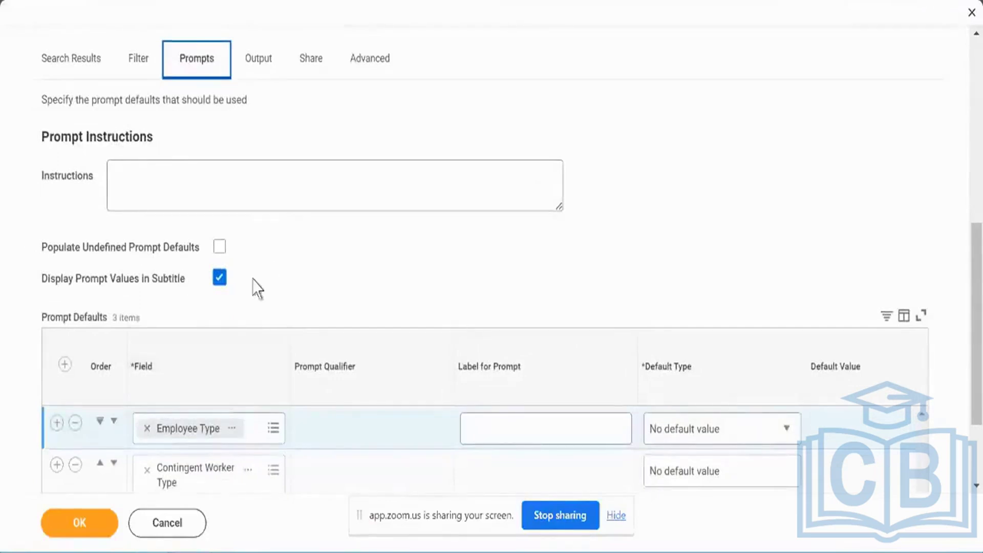
pyautogui.scroll(-2, 256, 286)
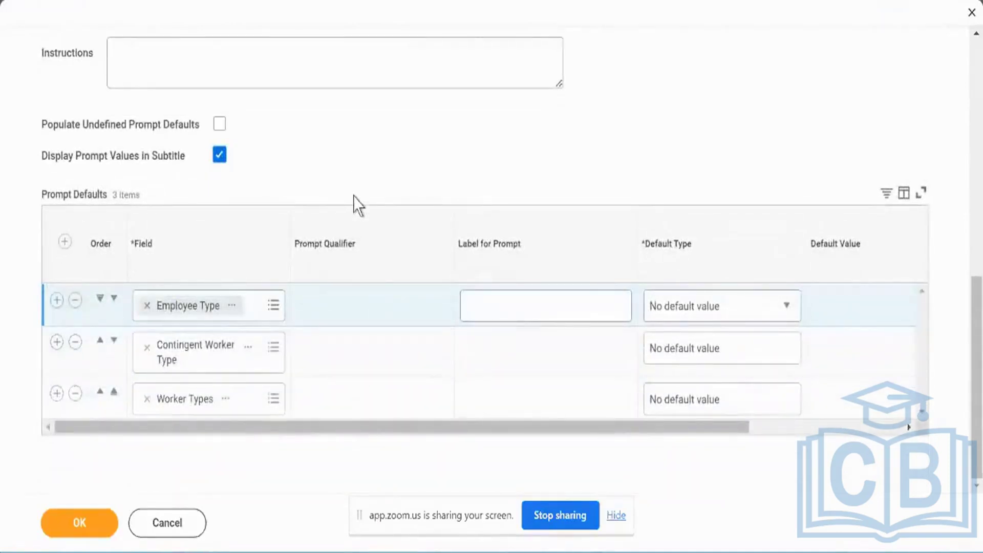
pyautogui.scroll(1, 357, 205)
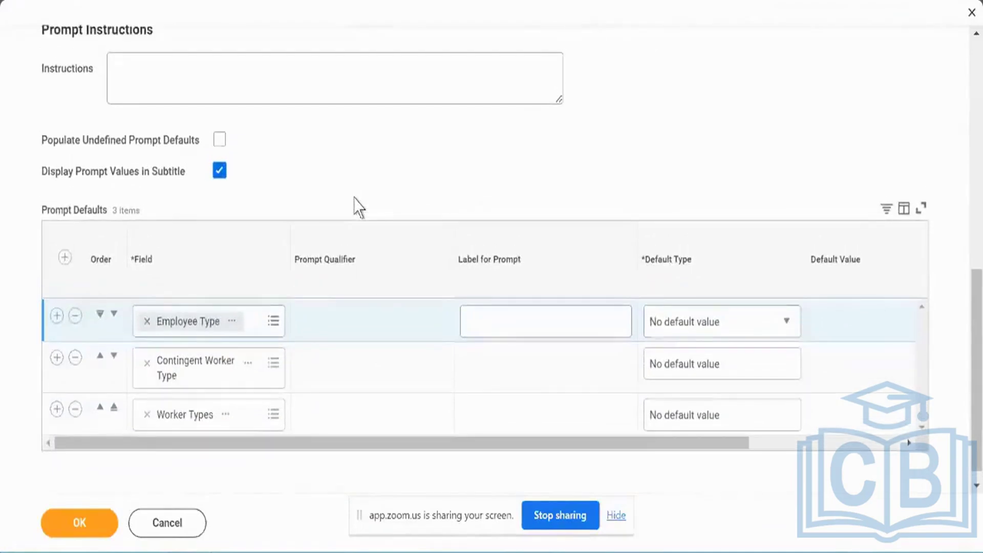
pyautogui.scroll(3, 357, 205)
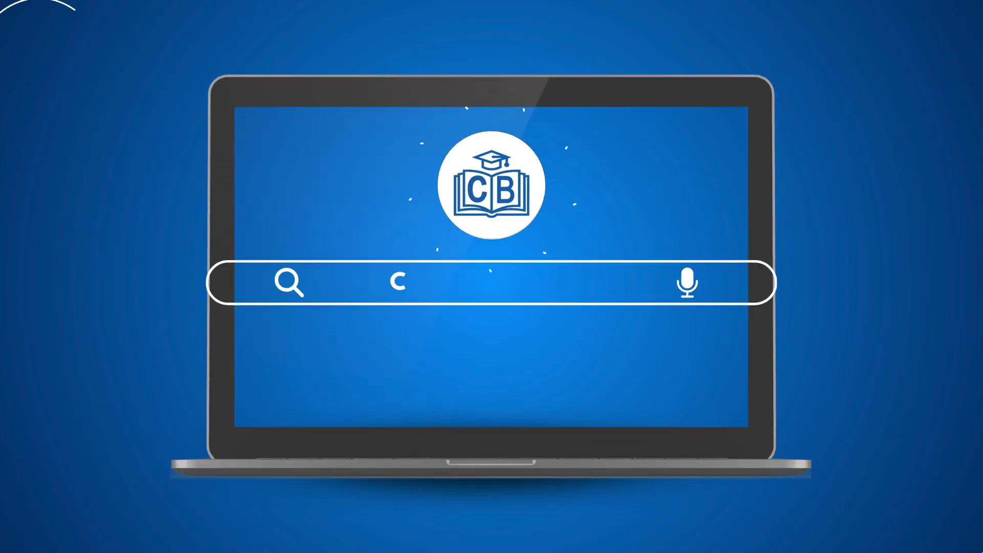